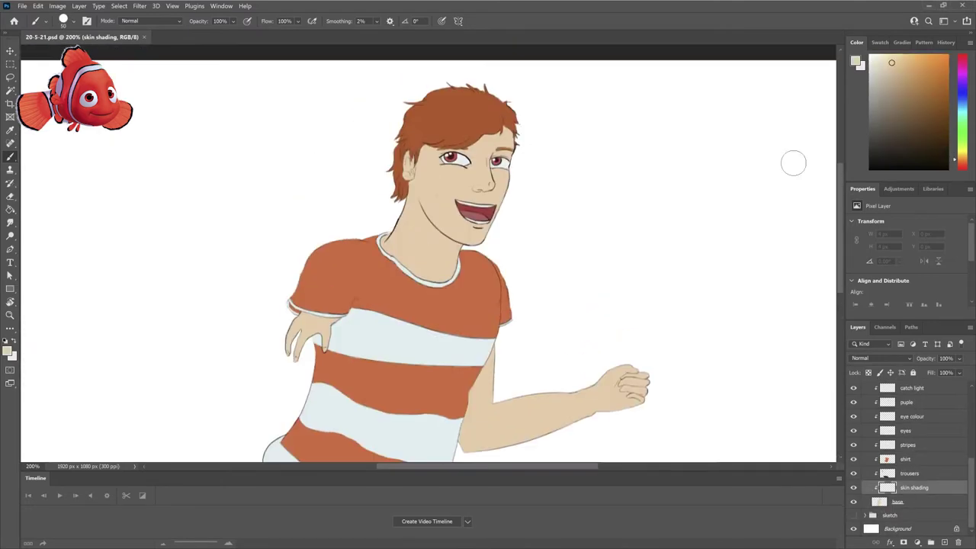
Sample the neck's skin tone with a smaller brush and shade near the hairline and along the jaw.
{"action": "left_click", "coordinate": [443, 267], "text": "alt"}
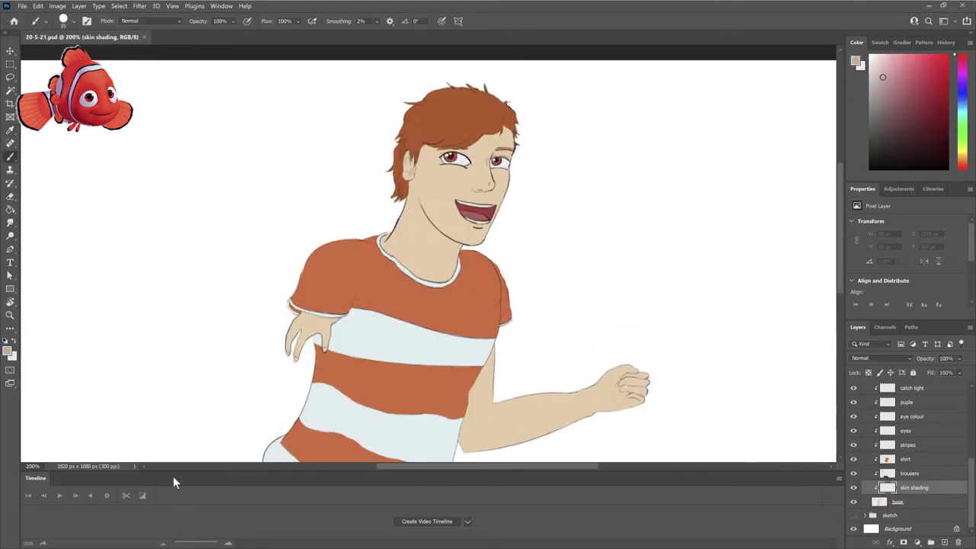
{"action": "key", "text": "bracketleft"}
{"action": "key", "text": "bracketleft"}
{"action": "key", "text": "bracketleft"}
{"action": "left_click_drag", "start_coordinate": [297, 348], "coordinate": [342, 349]}
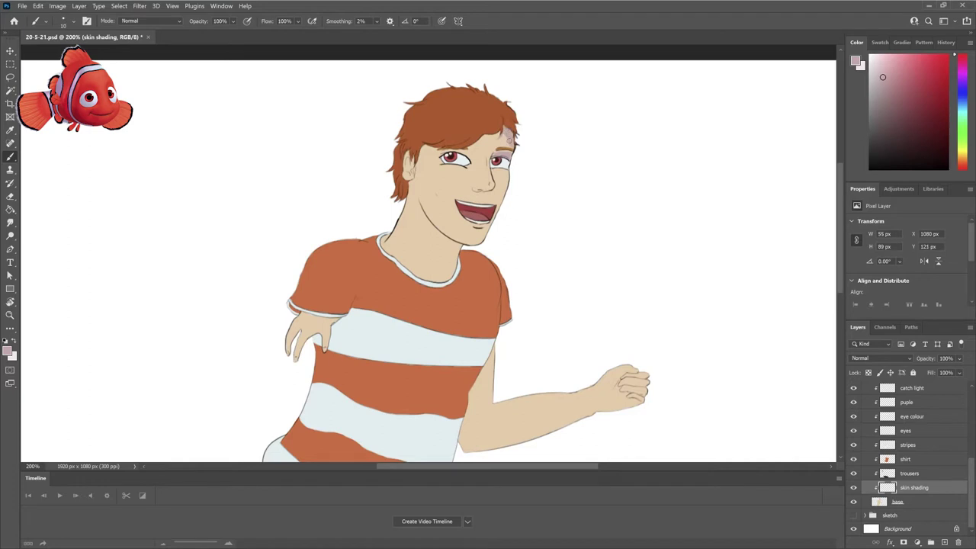
{"action": "left_click_drag", "start_coordinate": [428, 221], "coordinate": [462, 247]}
{"action": "scroll", "coordinate": [429, 256], "scroll_direction": "up", "scroll_amount": 1}
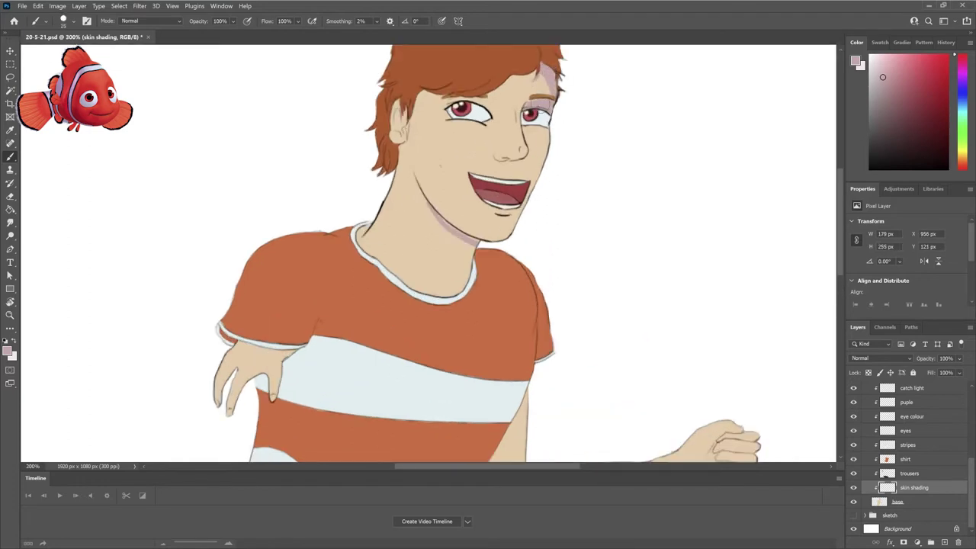
Paint purple shadow down the right jawline and into the neck.
{"action": "mouse_move", "coordinate": [543, 126]}
{"action": "left_mouse_down"}
{"action": "mouse_move", "coordinate": [529, 168]}
{"action": "mouse_move", "coordinate": [501, 161]}
{"action": "mouse_move", "coordinate": [533, 177]}
{"action": "mouse_move", "coordinate": [548, 133]}
{"action": "left_mouse_up"}
{"action": "key", "text": "ctrl+z"}
{"action": "key", "text": "ctrl+z"}
{"action": "key", "text": "ctrl+z"}
{"action": "key", "text": "["}
{"action": "key", "text": "["}
{"action": "key", "text": "["}
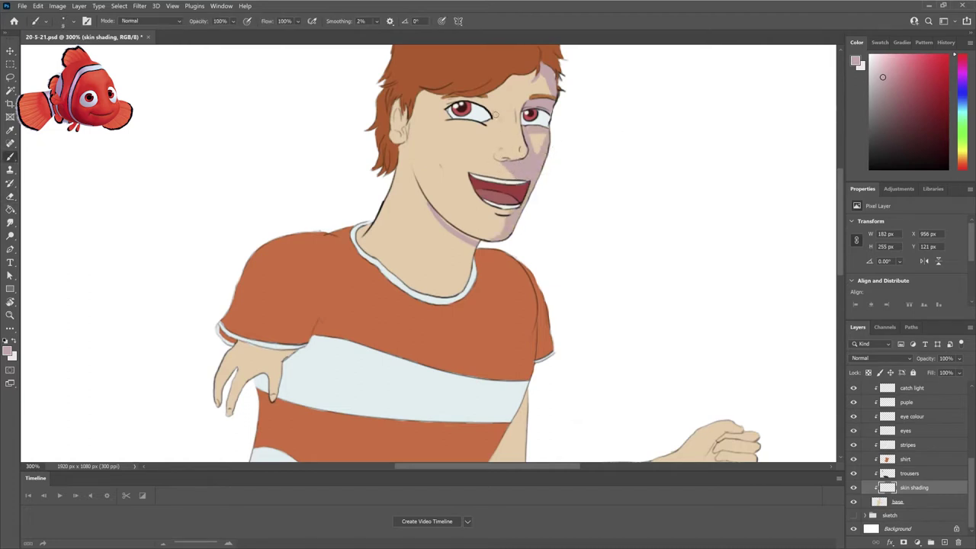
{"action": "scroll", "coordinate": [503, 87], "scroll_direction": "left", "scroll_amount": 3}
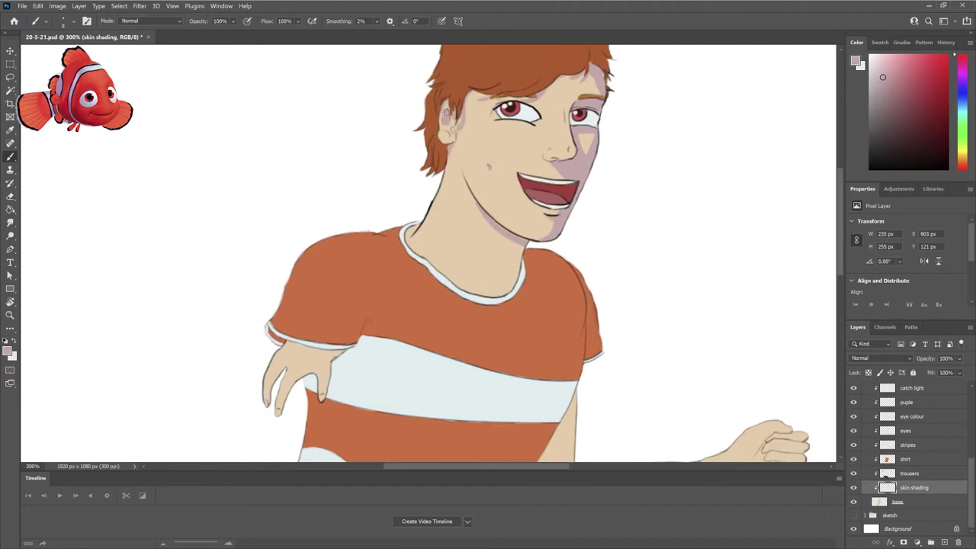
{"action": "mouse_move", "coordinate": [518, 233]}
{"action": "left_mouse_down"}
{"action": "mouse_move", "coordinate": [484, 213]}
{"action": "mouse_move", "coordinate": [515, 255]}
{"action": "left_mouse_up"}
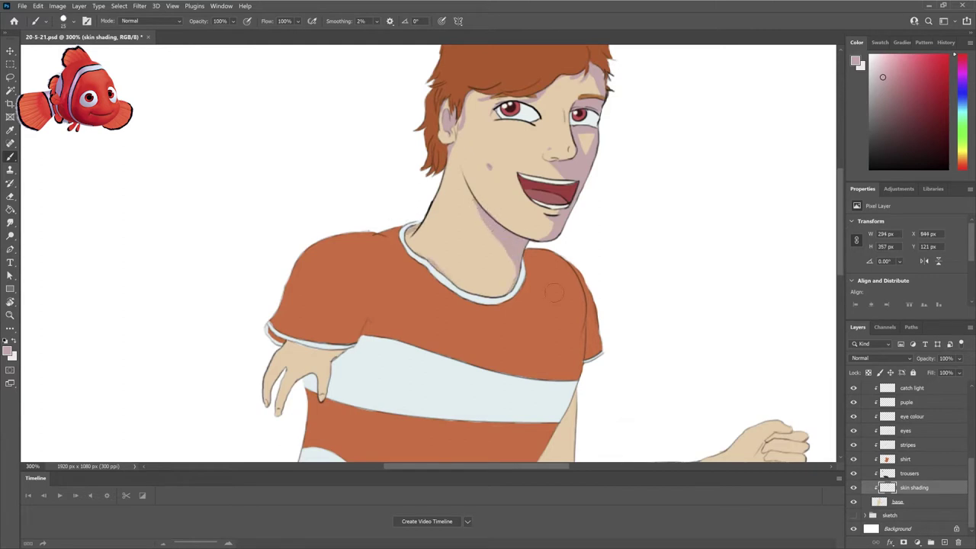
On the skin shading layer, shade the palm, fingers and underside of the arm purple.
{"action": "scroll", "coordinate": [555, 292], "scroll_direction": "down", "scroll_amount": 5}
{"action": "key", "text": "e"}
{"action": "left_click", "coordinate": [314, 229], "text": "ctrl"}
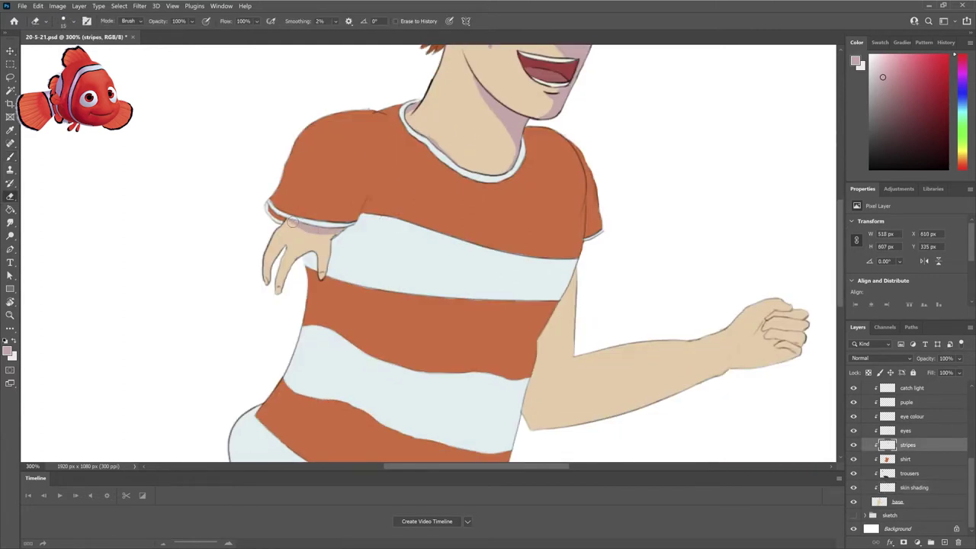
{"action": "left_click", "coordinate": [296, 224], "text": "ctrl"}
{"action": "key", "text": "b"}
{"action": "left_click", "coordinate": [329, 227], "text": "ctrl"}
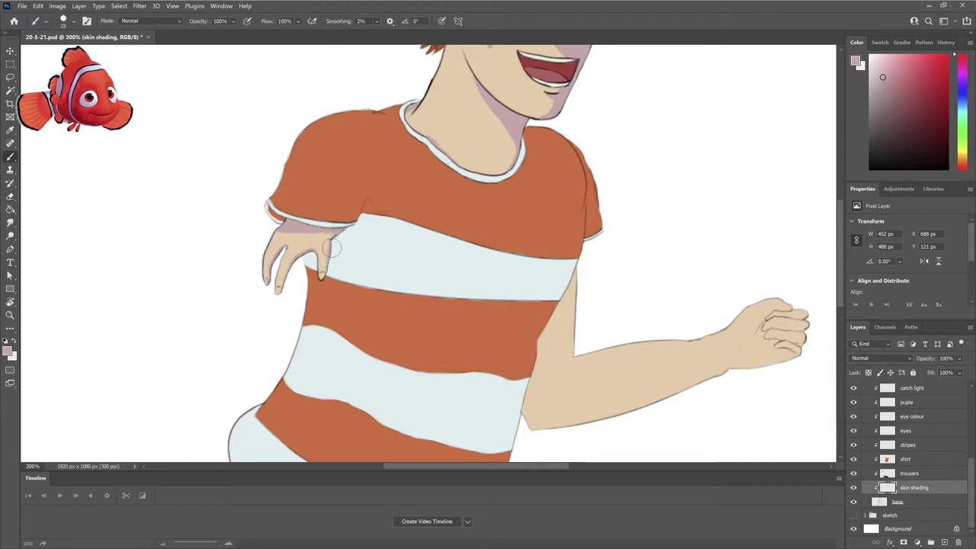
{"action": "scroll", "coordinate": [287, 297], "scroll_direction": "right", "scroll_amount": 5}
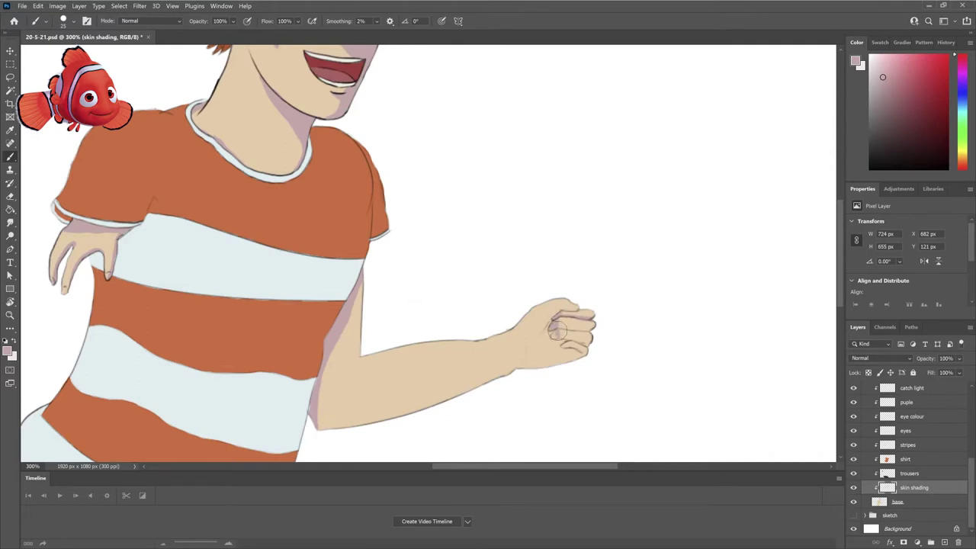
{"action": "mouse_move", "coordinate": [557, 336]}
{"action": "left_mouse_down"}
{"action": "mouse_move", "coordinate": [563, 354]}
{"action": "mouse_move", "coordinate": [548, 331]}
{"action": "mouse_move", "coordinate": [555, 357]}
{"action": "left_mouse_up"}
{"action": "key", "text": "bracketright"}
{"action": "key", "text": "bracketright"}
{"action": "key", "text": "bracketright"}
{"action": "mouse_move", "coordinate": [317, 418]}
{"action": "left_mouse_down"}
{"action": "mouse_move", "coordinate": [333, 350]}
{"action": "mouse_move", "coordinate": [371, 349]}
{"action": "left_mouse_up"}
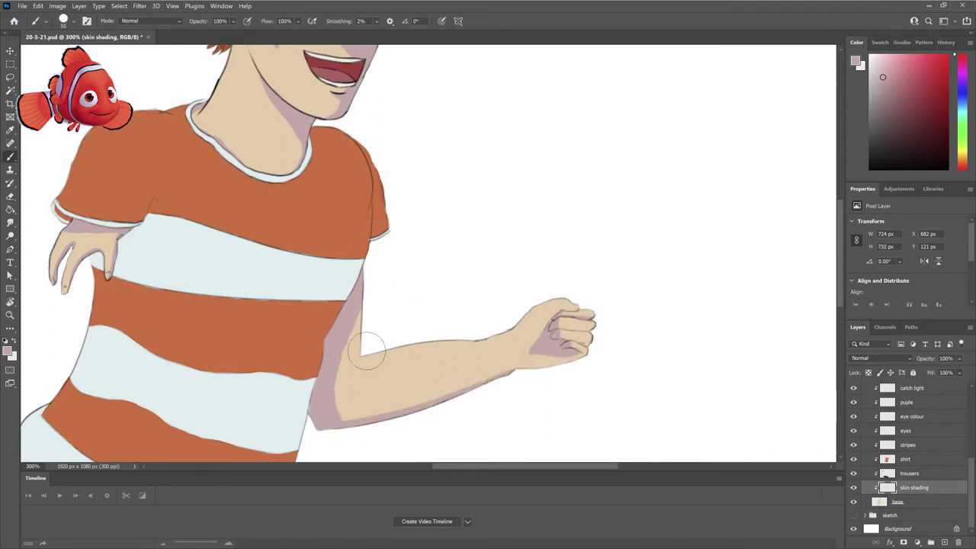
Add the shading 2 layer, trying and then discarding an oval purple fill over the arm.
{"action": "key", "text": "ctrl+shift+alt+n"}
{"action": "key", "text": "m"}
{"action": "mouse_move", "coordinate": [175, 170]}
{"action": "left_mouse_down"}
{"action": "mouse_move", "coordinate": [768, 356]}
{"action": "mouse_move", "coordinate": [684, 379]}
{"action": "left_mouse_up"}
{"action": "key", "text": "ctrl+shift+alt+n"}
{"action": "key", "text": "ctrl+d"}
{"action": "key", "text": "b"}
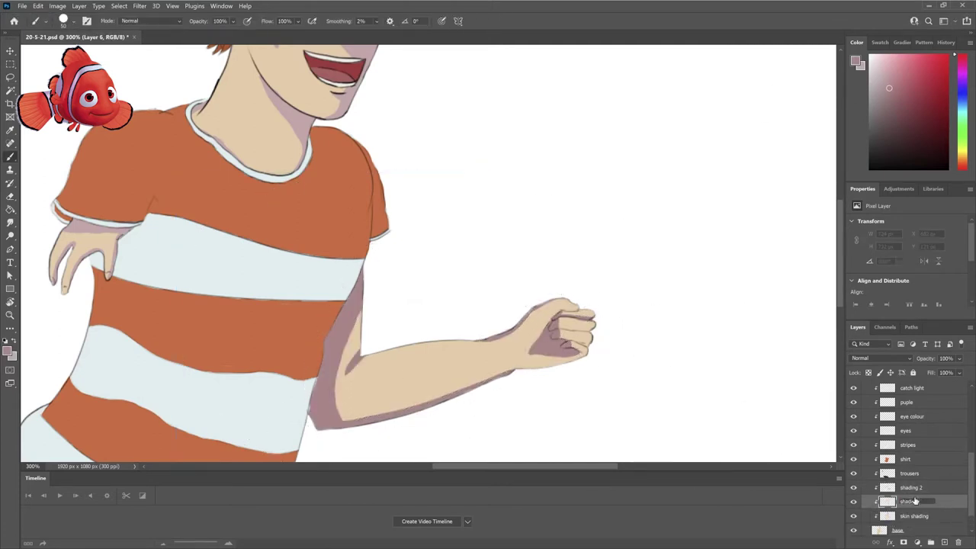
{"action": "key", "text": "alt+BackSpace"}
{"action": "key", "text": "ctrl+z"}
{"action": "key", "text": "Delete"}
Fit the drawing on screen with Ctrl+0 and return to skin shading with a larger brush.
{"action": "key", "text": "e"}
{"action": "scroll", "coordinate": [343, 305], "scroll_direction": "up", "scroll_amount": 5}
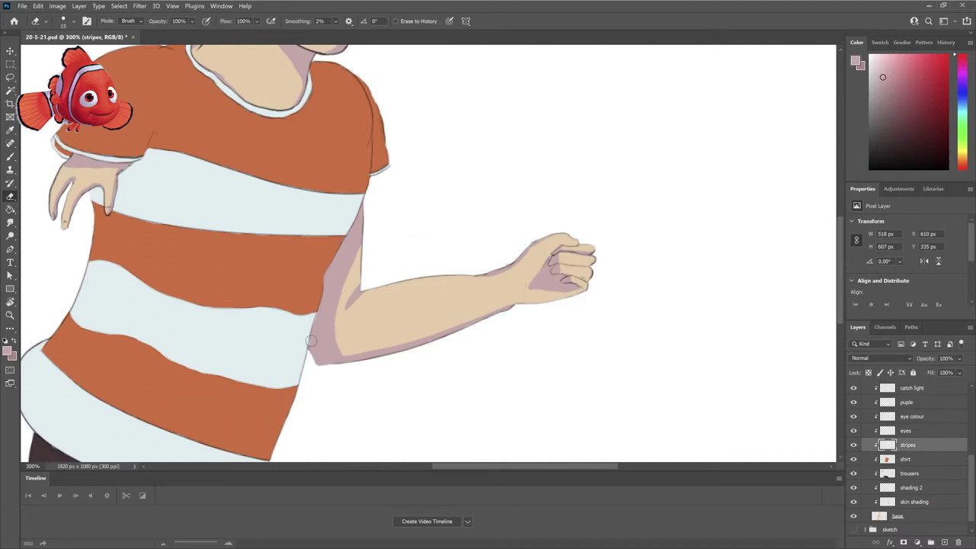
{"action": "scroll", "coordinate": [368, 219], "scroll_direction": "up", "scroll_amount": 1}
{"action": "key", "text": "alt+bracketleft"}
{"action": "key", "text": "alt+bracketleft"}
{"action": "key", "text": "alt+bracketleft"}
{"action": "key", "text": "b"}
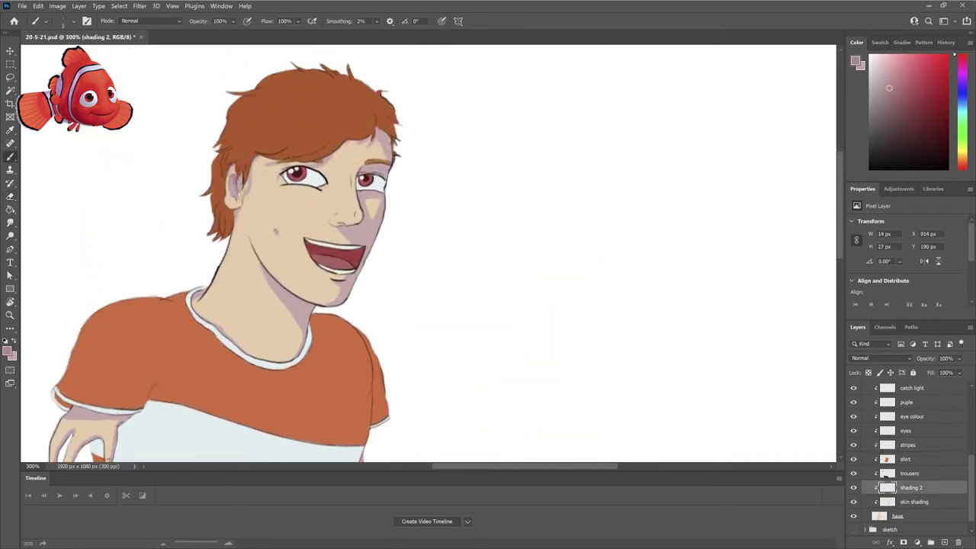
{"action": "key", "text": "alt+bracketleft"}
{"action": "key", "text": "alt+bracketright"}
{"action": "key", "text": "ctrl+0"}
{"action": "key", "text": "alt+bracketleft"}
{"action": "key", "text": "bracketright"}
{"action": "key", "text": "bracketright"}
{"action": "key", "text": "bracketright"}
{"action": "key", "text": "bracketright"}
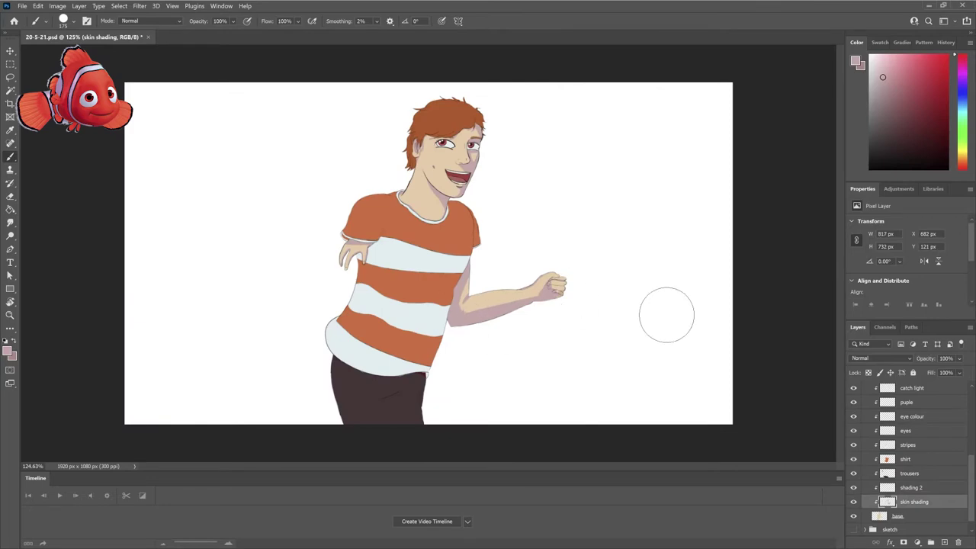
Add a layer named 'skin lighting', pick a light cream colour and zoom in on the face.
{"action": "left_click", "coordinate": [931, 543]}
{"action": "double_click", "coordinate": [914, 488]}
{"action": "type", "text": "skin lighting"}
{"action": "key", "text": "Return"}
{"action": "left_click", "coordinate": [879, 61]}
{"action": "key", "text": "ctrl+plus"}
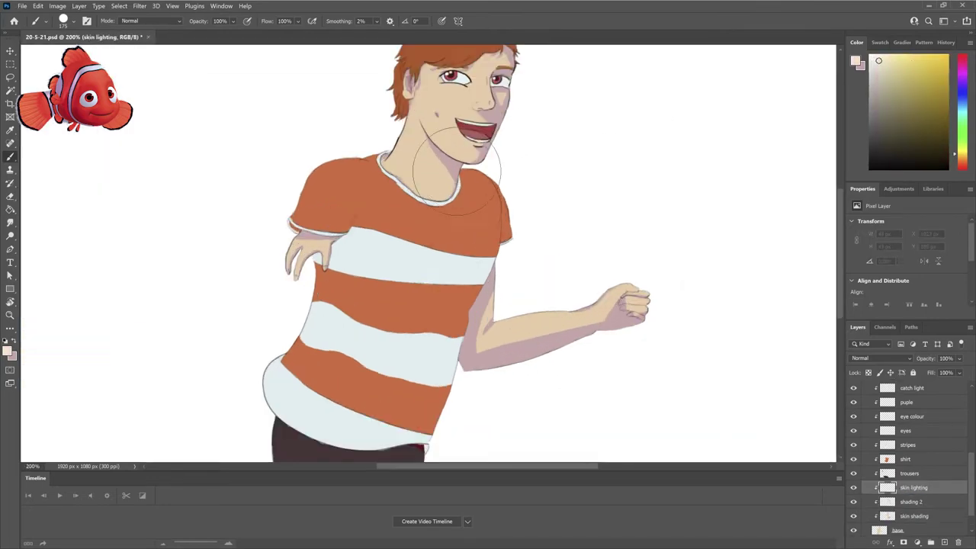
{"action": "key", "text": "ctrl+plus"}
{"action": "key", "text": "ctrl+plus"}
{"action": "key", "text": "bracketleft"}
{"action": "key", "text": "bracketleft"}
{"action": "key", "text": "bracketleft"}
{"action": "key", "text": "bracketleft"}
{"action": "key", "text": "bracketleft"}
{"action": "key", "text": "bracketleft"}
{"action": "key", "text": "bracketleft"}
{"action": "key", "text": "bracketleft"}
{"action": "key", "text": "bracketleft"}
{"action": "key", "text": "bracketleft"}
{"action": "key", "text": "bracketleft"}
{"action": "key", "text": "bracketleft"}
{"action": "scroll", "coordinate": [471, 196], "scroll_direction": "up", "scroll_amount": 5}
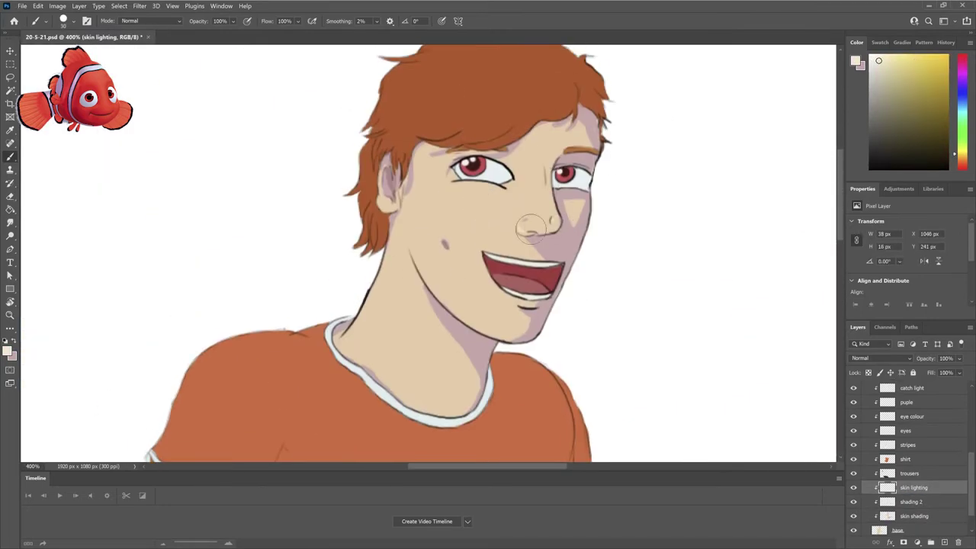
Highlight the nose tip, bridge, under the left eye and cheek, placing skin lighting below skin shading.
{"action": "left_click_drag", "start_coordinate": [532, 226], "coordinate": [514, 218]}
{"action": "mouse_move", "coordinate": [547, 162]}
{"action": "left_mouse_down"}
{"action": "mouse_move", "coordinate": [531, 193]}
{"action": "mouse_move", "coordinate": [501, 196]}
{"action": "mouse_move", "coordinate": [498, 209]}
{"action": "mouse_move", "coordinate": [589, 212]}
{"action": "left_mouse_up"}
{"action": "key", "text": "ctrl+bracketleft"}
{"action": "key", "text": "ctrl+bracketleft"}
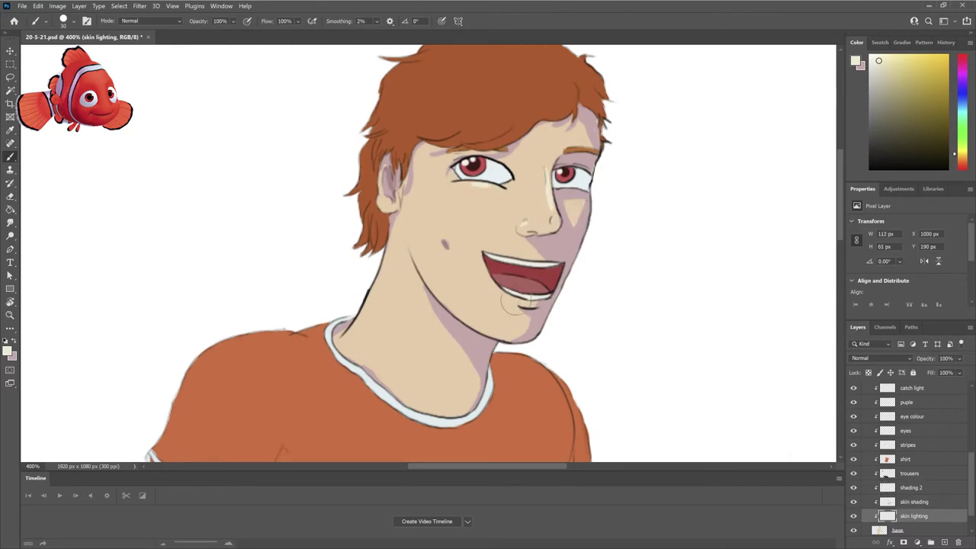
{"action": "left_click_drag", "start_coordinate": [504, 189], "coordinate": [458, 192]}
{"action": "key", "text": "bracketright"}
{"action": "key", "text": "bracketright"}
{"action": "key", "text": "bracketright"}
{"action": "key", "text": "bracketright"}
{"action": "key", "text": "bracketright"}
{"action": "left_click_drag", "start_coordinate": [455, 283], "coordinate": [458, 252]}
Erase part of the cheek light and re-add a highlight under the left eye.
{"action": "key", "text": "e"}
{"action": "key", "text": "bracketleft"}
{"action": "key", "text": "bracketleft"}
{"action": "key", "text": "bracketleft"}
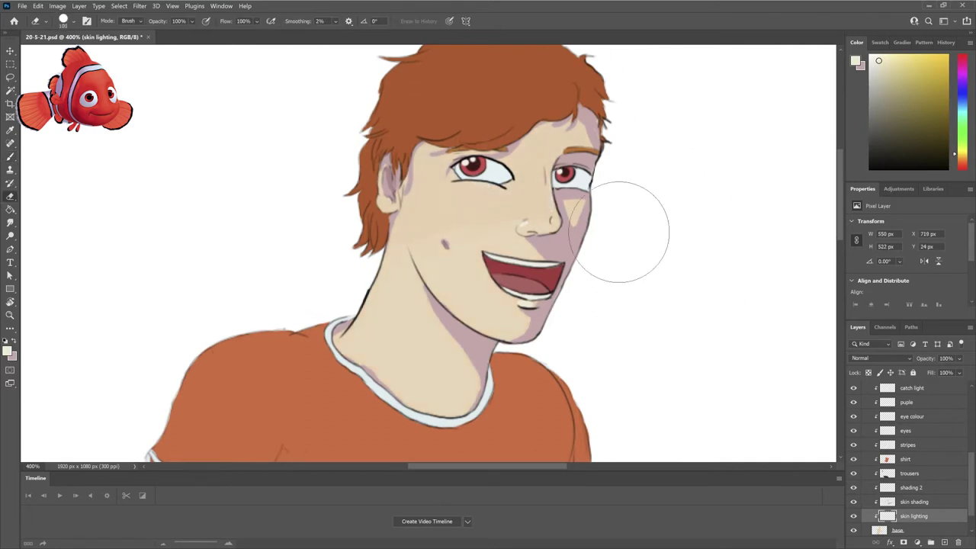
{"action": "key", "text": "bracketleft"}
{"action": "key", "text": "bracketleft"}
{"action": "key", "text": "bracketleft"}
{"action": "left_click_drag", "start_coordinate": [527, 313], "coordinate": [430, 186]}
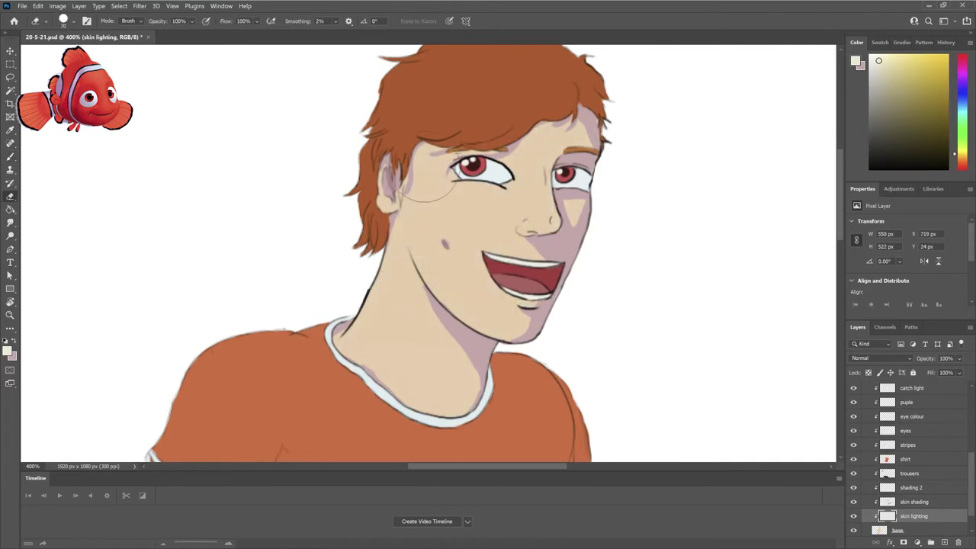
{"action": "key", "text": "b"}
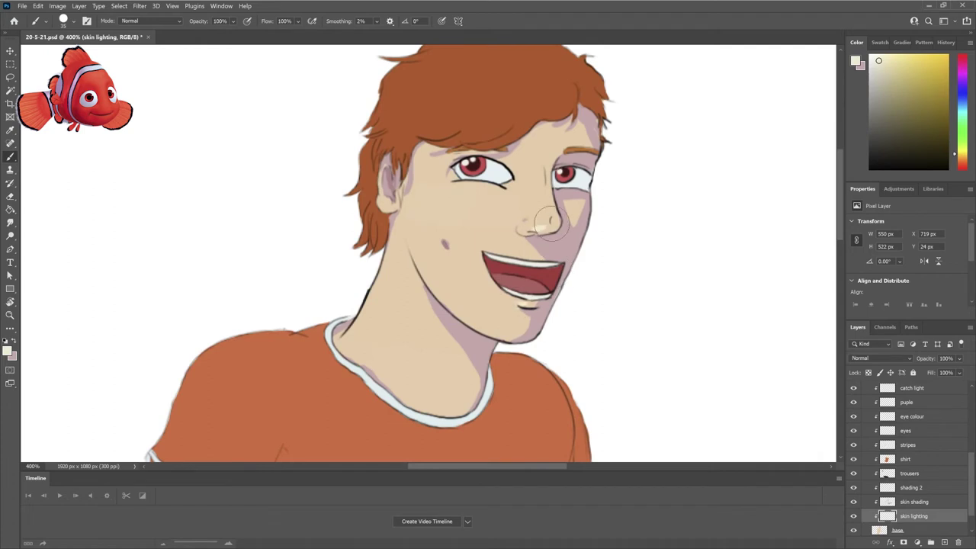
{"action": "mouse_move", "coordinate": [547, 221]}
{"action": "left_mouse_down"}
{"action": "mouse_move", "coordinate": [546, 184]}
{"action": "mouse_move", "coordinate": [525, 224]}
{"action": "mouse_move", "coordinate": [543, 168]}
{"action": "mouse_move", "coordinate": [554, 220]}
{"action": "left_mouse_up"}
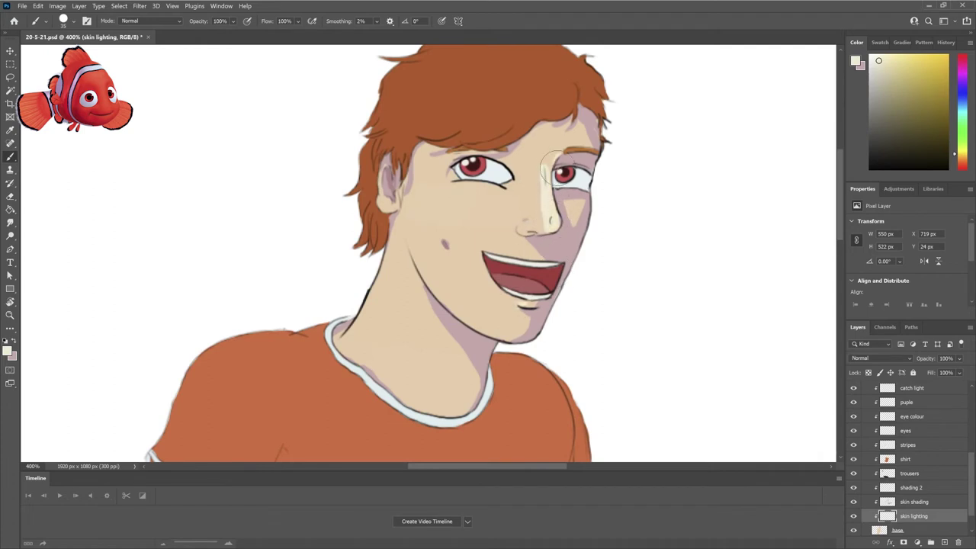
{"action": "key", "text": "ctrl+z"}
{"action": "left_click_drag", "start_coordinate": [463, 182], "coordinate": [505, 186]}
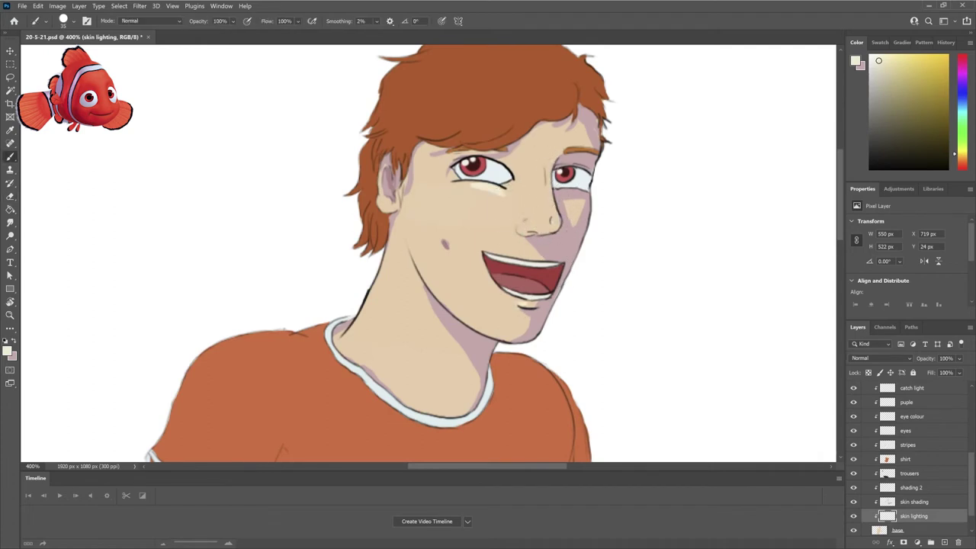
Resample the pink shadow tone and light cream highlight colour from the face.
{"action": "key", "text": "ctrl+shift+alt+n"}
{"action": "key", "text": "d"}
{"action": "key", "text": "ctrl+z"}
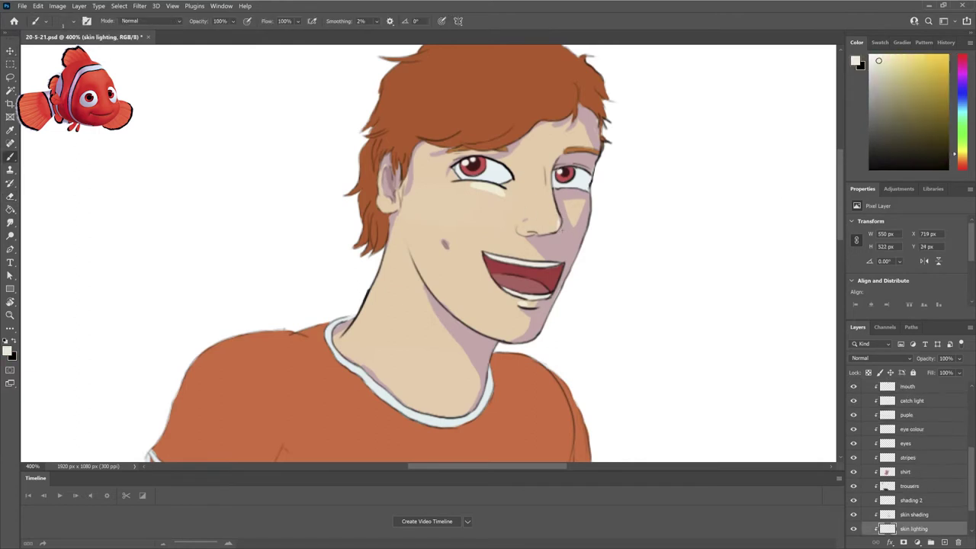
{"action": "key", "text": "alt+bracketright"}
{"action": "left_click", "coordinate": [560, 237], "text": "alt"}
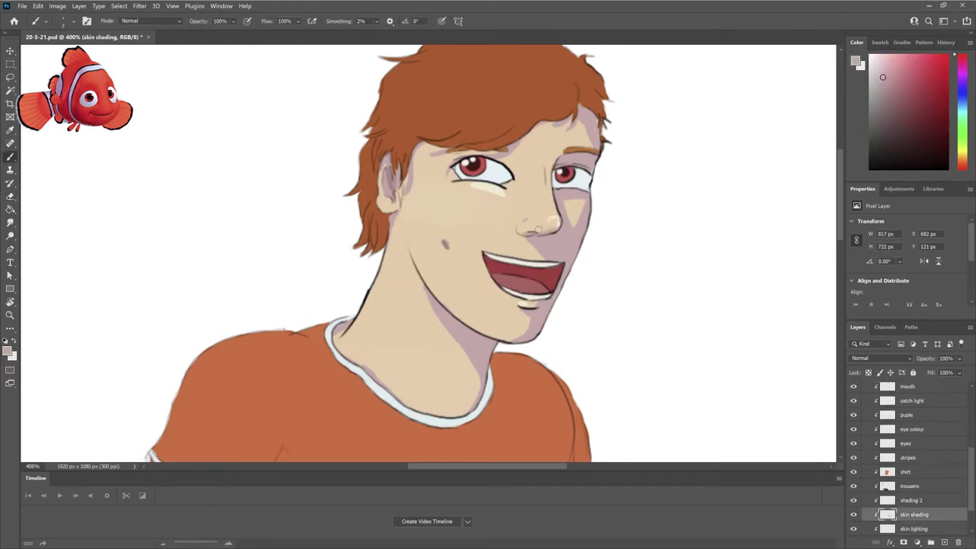
{"action": "key", "text": "alt+bracketleft"}
{"action": "left_click", "coordinate": [494, 206], "text": "alt"}
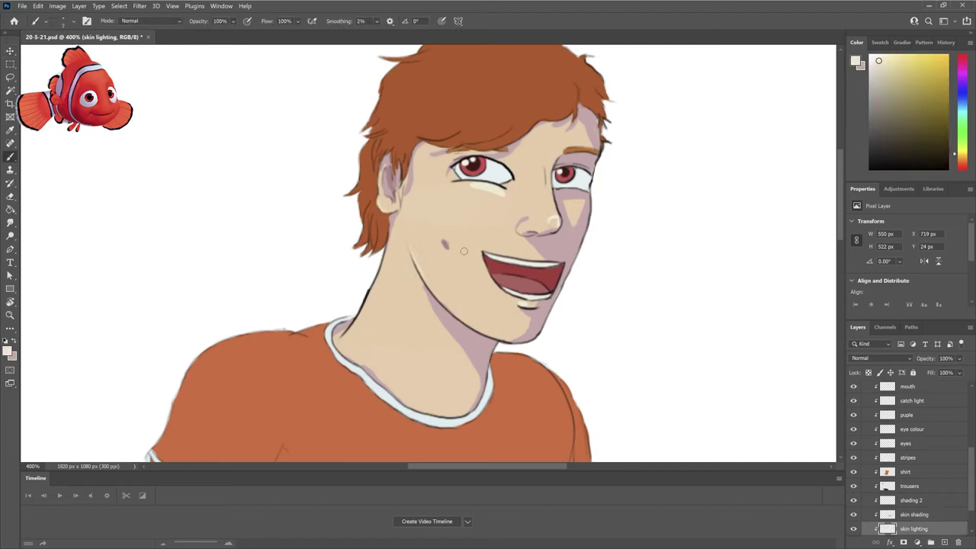
Lighten the jawline toward the chin with a larger brush.
{"action": "key", "text": "bracketright"}
{"action": "left_click_drag", "start_coordinate": [442, 298], "coordinate": [513, 341]}
{"action": "key", "text": "e"}
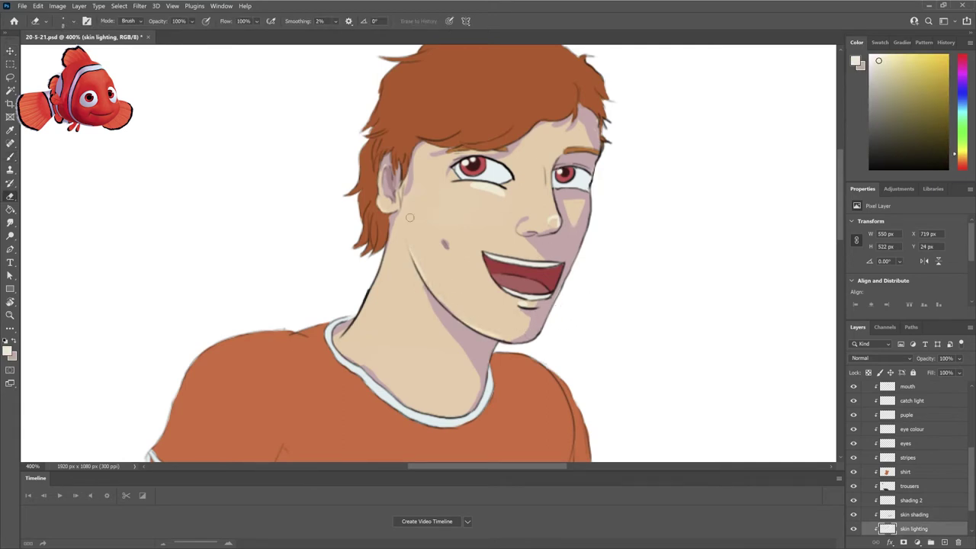
{"action": "key", "text": "alt+bracketleft"}
{"action": "key", "text": "alt+bracketleft"}
On the red layer, sample peach and pink skin tones, settling on a redder pink for the blush.
{"action": "key", "text": "b"}
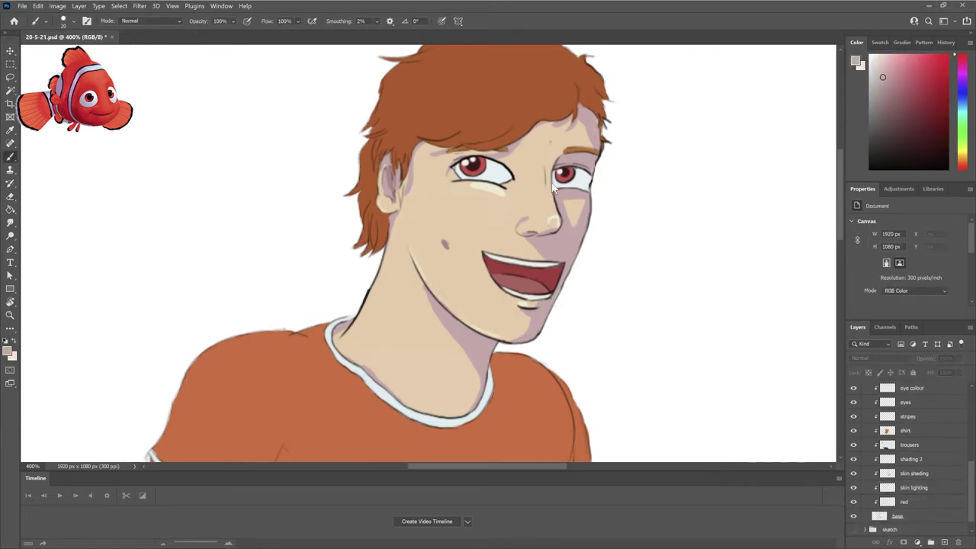
{"action": "left_click", "coordinate": [892, 63]}
{"action": "left_click", "coordinate": [401, 292], "text": "alt"}
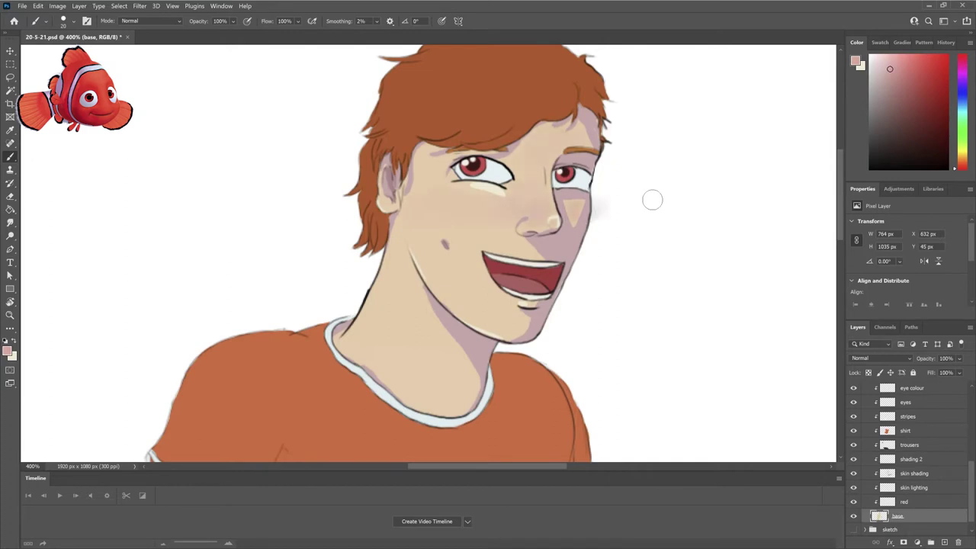
{"action": "key", "text": "alt+bracketright"}
{"action": "key", "text": "alt+bracketright"}
{"action": "key", "text": "alt+bracketleft"}
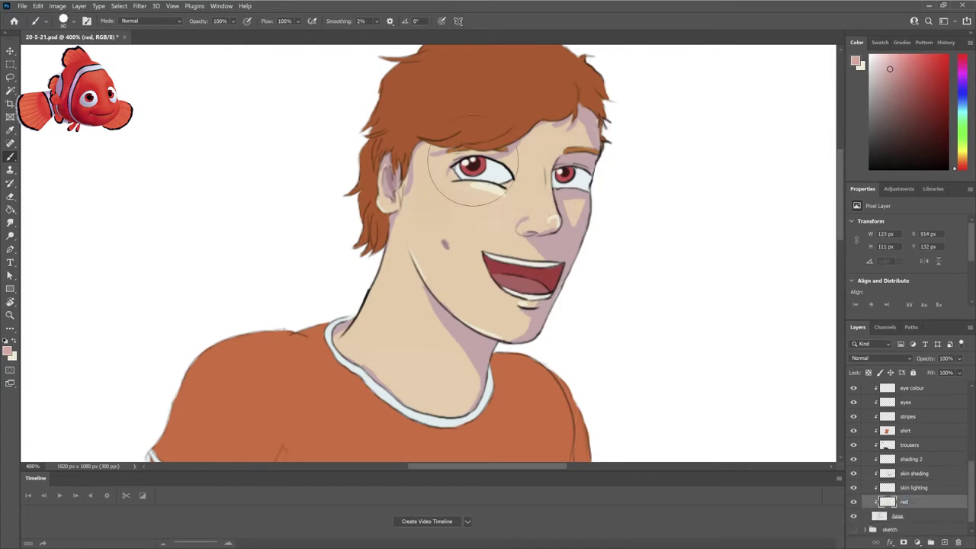
{"action": "left_click", "coordinate": [509, 205], "text": "alt"}
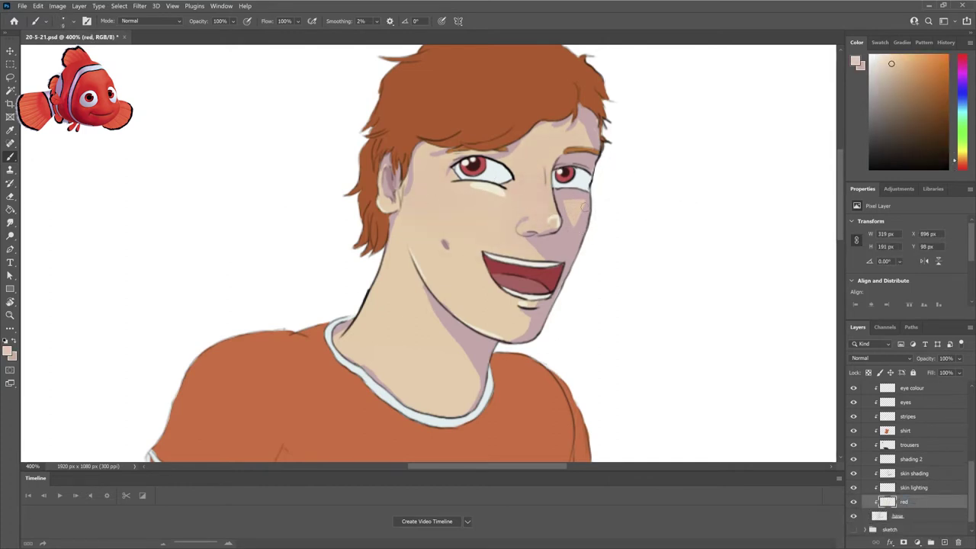
{"action": "key", "text": "x"}
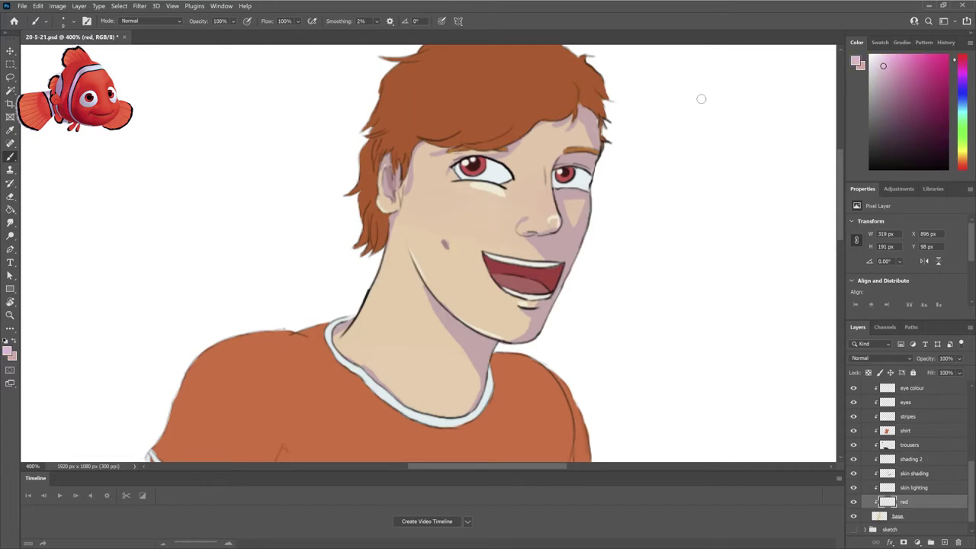
{"action": "key", "text": "e"}
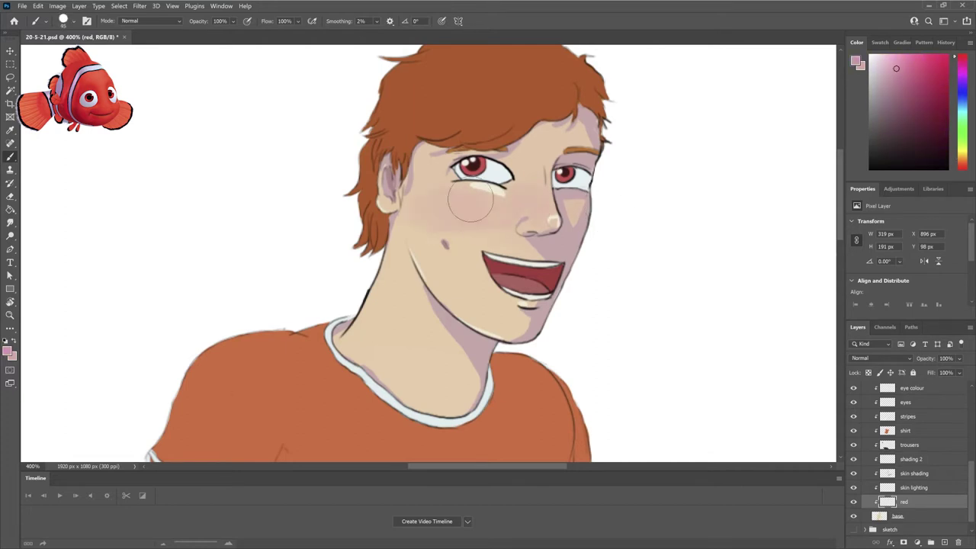
{"action": "key", "text": "alt+bracketright"}
{"action": "key", "text": "b"}
{"action": "key", "text": "alt+bracketleft"}
{"action": "left_click", "coordinate": [510, 211], "text": "alt"}
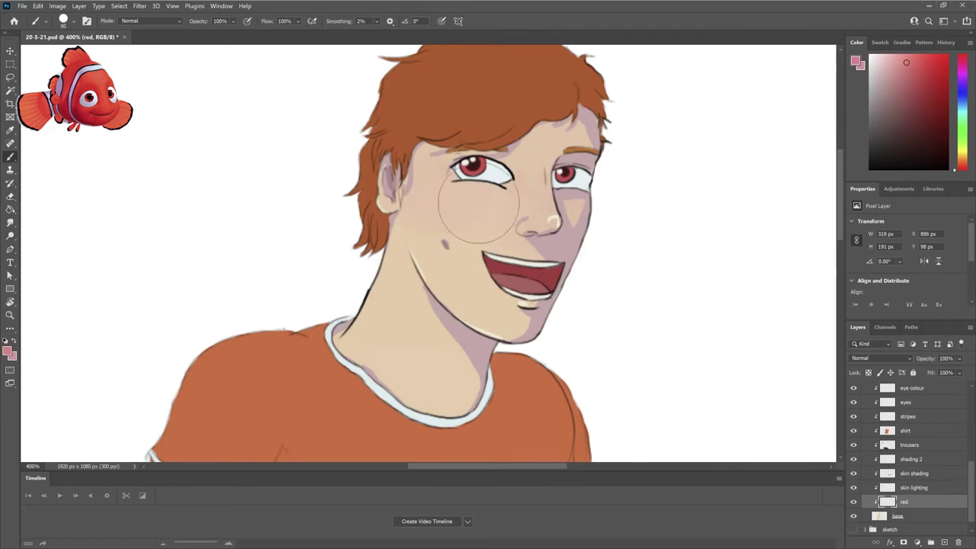
Soften the blush, then return to the skin lighting layer with a light skin tone.
{"action": "key", "text": "e"}
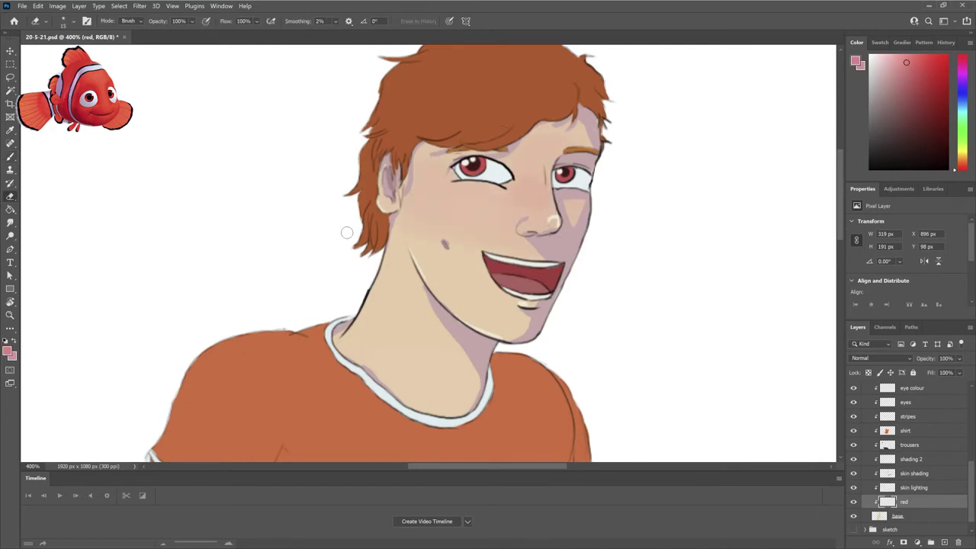
{"action": "key", "text": "alt+bracketright"}
{"action": "key", "text": "b"}
{"action": "left_click", "coordinate": [540, 214], "text": "alt"}
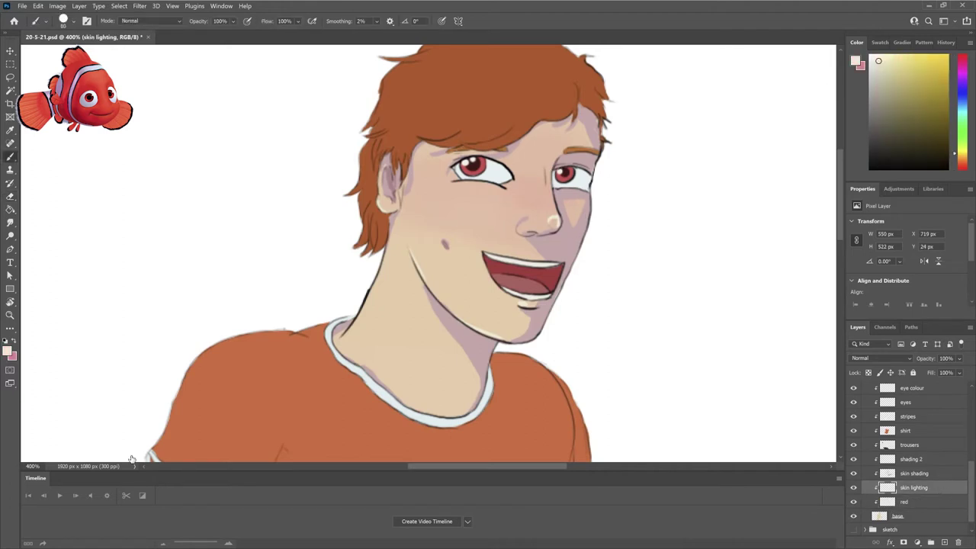
{"action": "key", "text": "alt+bracketright"}
{"action": "key", "text": "alt+bracketright"}
{"action": "key", "text": "e"}
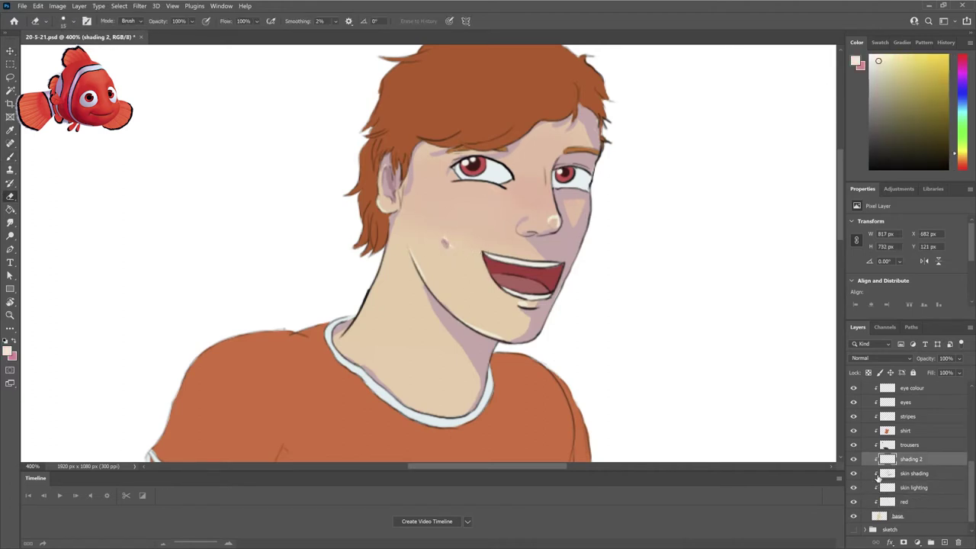
{"action": "left_click", "coordinate": [877, 478]}
{"action": "key", "text": "b"}
{"action": "key", "text": "alt+bracketleft"}
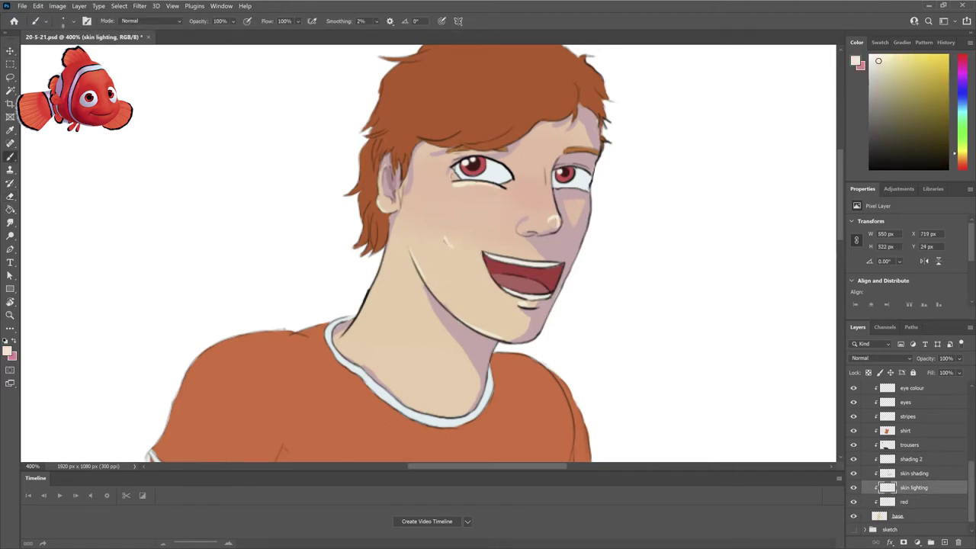
Sample the light skin tone from the hand for further highlights.
{"action": "scroll", "coordinate": [592, 216], "scroll_direction": "down", "scroll_amount": 5}
{"action": "scroll", "coordinate": [593, 216], "scroll_direction": "left", "scroll_amount": 5}
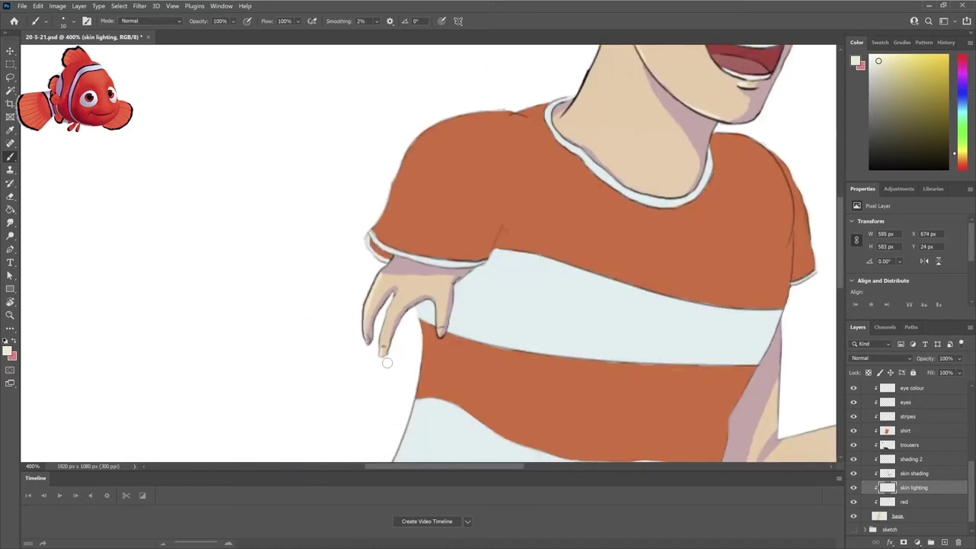
{"action": "left_click", "coordinate": [372, 302], "text": "alt"}
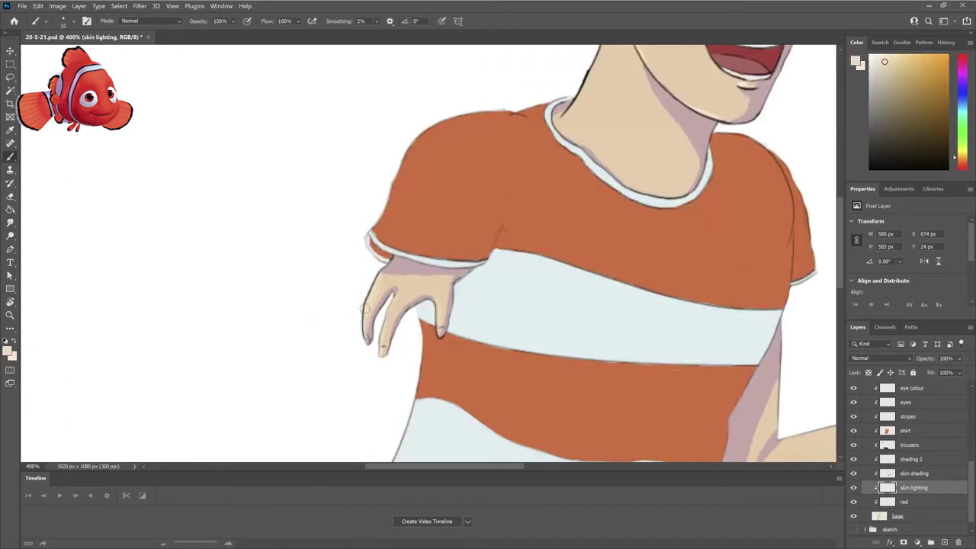
{"action": "scroll", "coordinate": [365, 303], "scroll_direction": "up", "scroll_amount": 5}
{"action": "scroll", "coordinate": [366, 302], "scroll_direction": "right", "scroll_amount": 5}
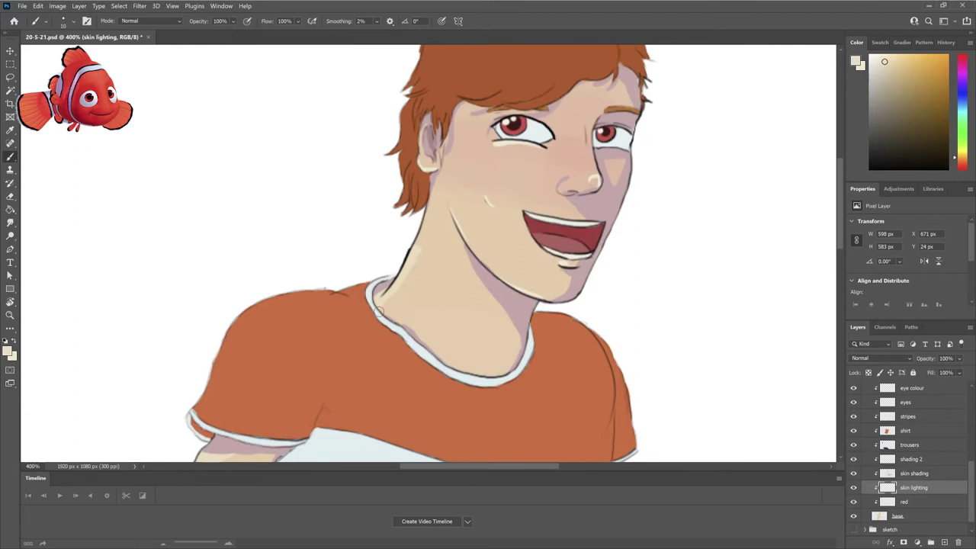
Add a layer named 'skin lighting 2' and erase stray extra lighting.
{"action": "key", "text": "ctrl+shift+alt+n"}
{"action": "type", "text": "skin lighting 2"}
{"action": "key", "text": "Return"}
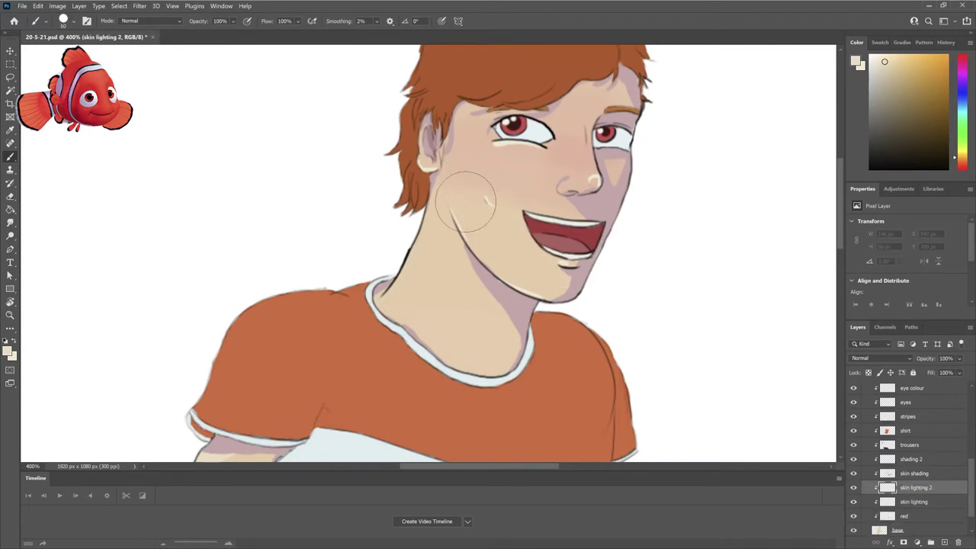
{"action": "scroll", "coordinate": [281, 411], "scroll_direction": "up", "scroll_amount": 1}
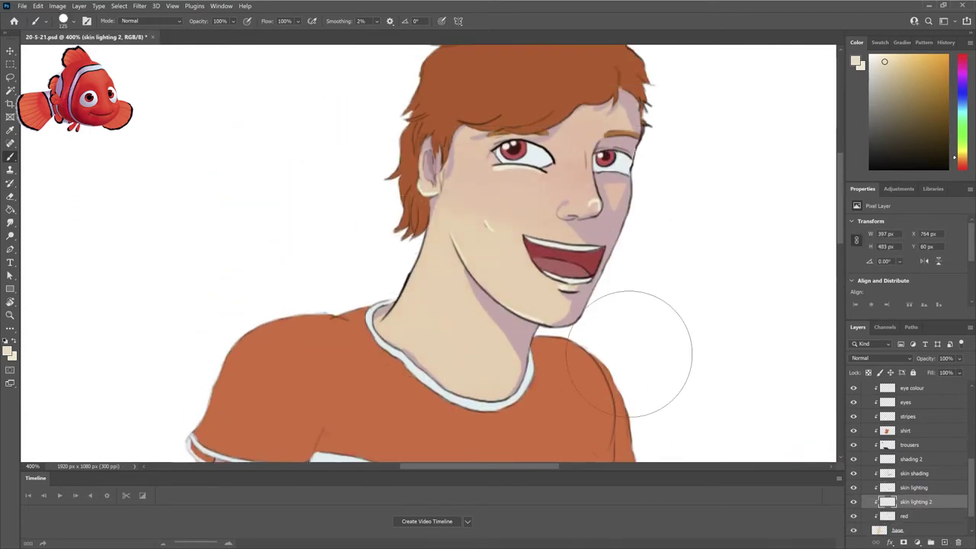
{"action": "key", "text": "e"}
{"action": "scroll", "coordinate": [355, 284], "scroll_direction": "up", "scroll_amount": 2}
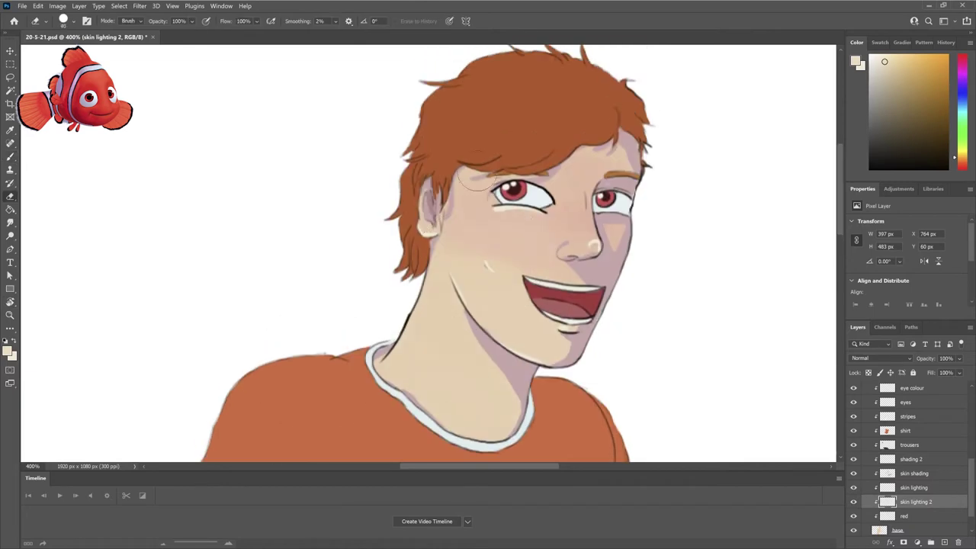
{"action": "scroll", "coordinate": [639, 283], "scroll_direction": "right", "scroll_amount": 3}
{"action": "scroll", "coordinate": [691, 240], "scroll_direction": "down", "scroll_amount": 1}
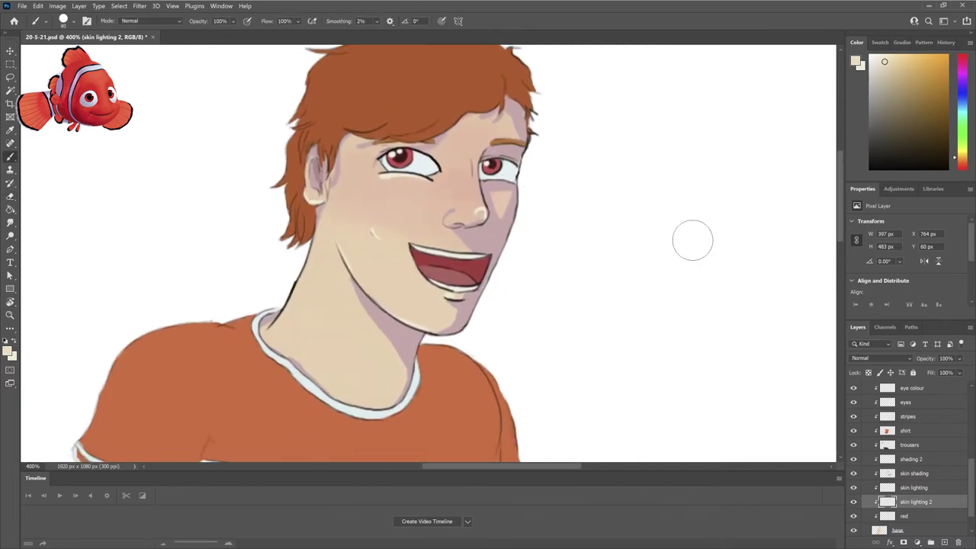
{"action": "key", "text": "b"}
{"action": "key", "text": "alt+bracketright"}
{"action": "key", "text": "alt+bracketright"}
Highlight the fist's fingers, the top of the forearm and the wrist in light skin tone.
{"action": "scroll", "coordinate": [559, 135], "scroll_direction": "right", "scroll_amount": 3}
{"action": "scroll", "coordinate": [560, 135], "scroll_direction": "down", "scroll_amount": 15}
{"action": "key", "text": "alt+bracketleft"}
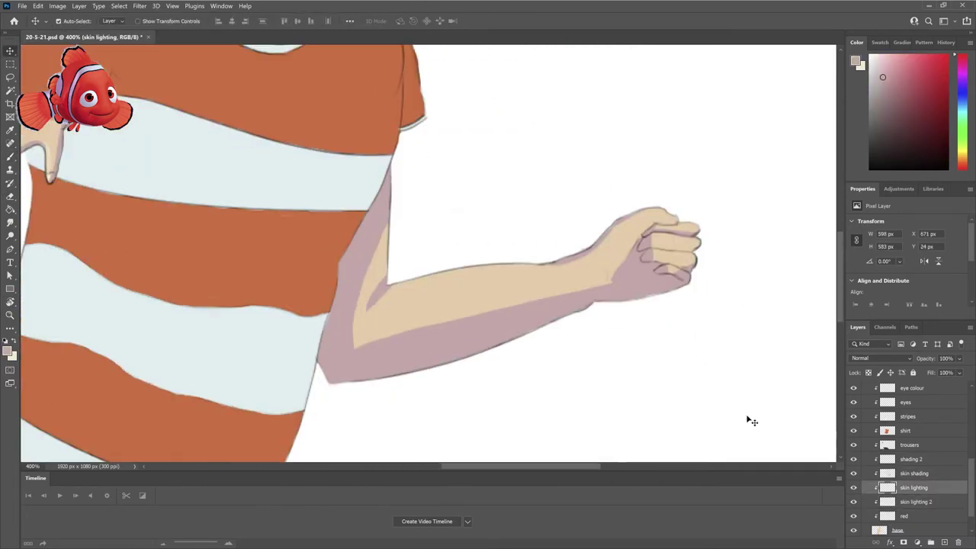
{"action": "left_click", "coordinate": [676, 217], "text": "alt"}
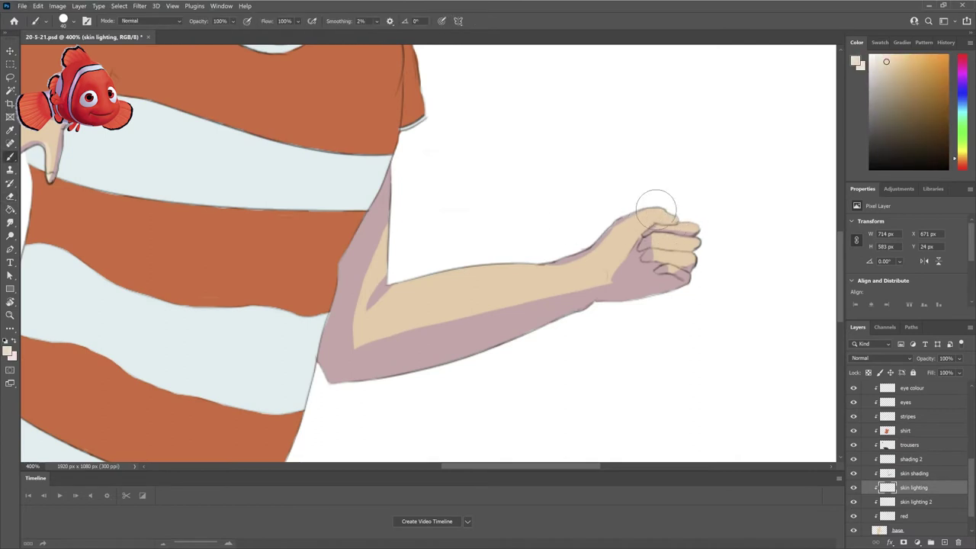
{"action": "mouse_move", "coordinate": [654, 214]}
{"action": "left_mouse_down"}
{"action": "mouse_move", "coordinate": [710, 223]}
{"action": "mouse_move", "coordinate": [698, 261]}
{"action": "mouse_move", "coordinate": [665, 259]}
{"action": "mouse_move", "coordinate": [691, 241]}
{"action": "mouse_move", "coordinate": [717, 243]}
{"action": "mouse_move", "coordinate": [664, 244]}
{"action": "left_mouse_up"}
{"action": "key", "text": "ctrl+z"}
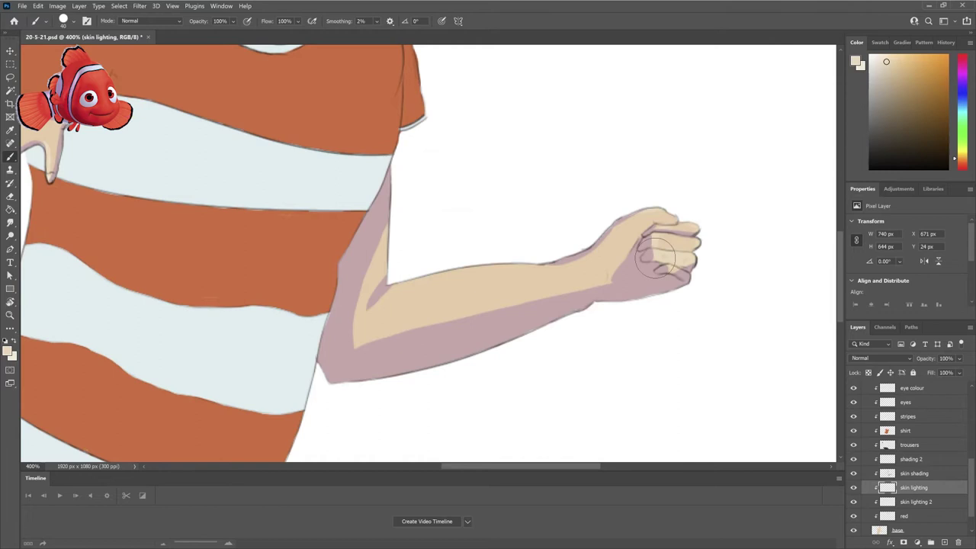
{"action": "key", "text": "e"}
{"action": "key", "text": "b"}
{"action": "left_click_drag", "start_coordinate": [390, 283], "coordinate": [384, 297]}
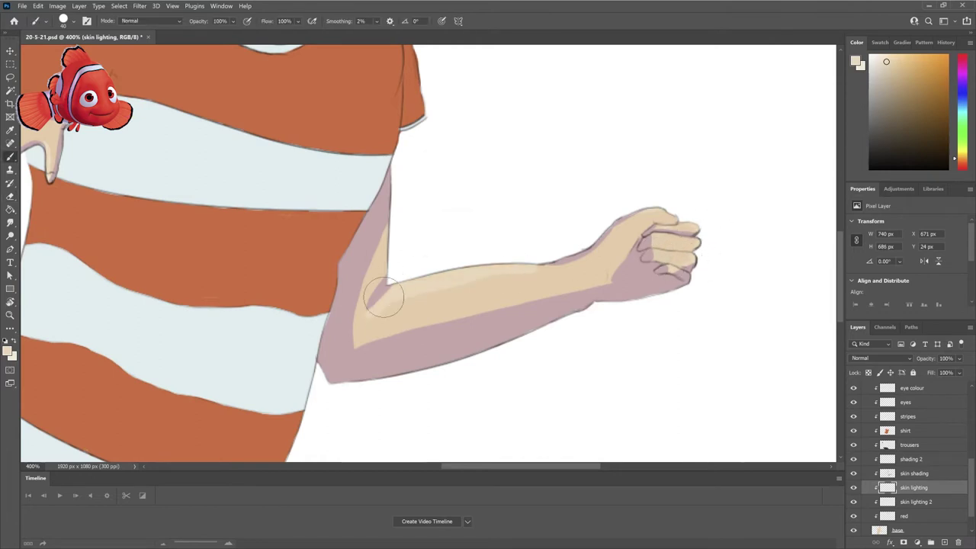
{"action": "left_click_drag", "start_coordinate": [625, 258], "coordinate": [614, 272]}
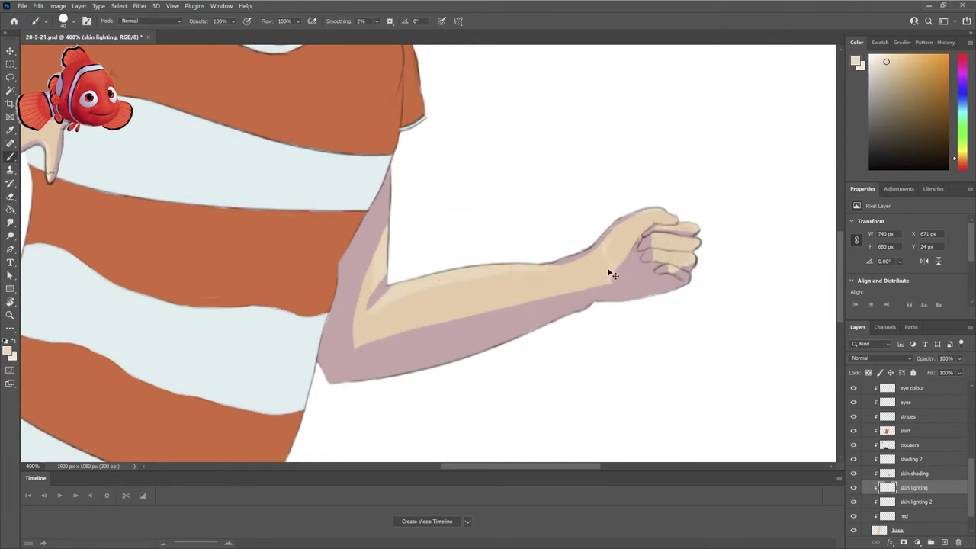
Erase some of the mauve shading on the neck to lighten it.
{"action": "scroll", "coordinate": [545, 272], "scroll_direction": "down", "scroll_amount": 5, "text": "alt"}
{"action": "key", "text": "alt+]"}
{"action": "left_click", "coordinate": [434, 180], "text": "alt"}
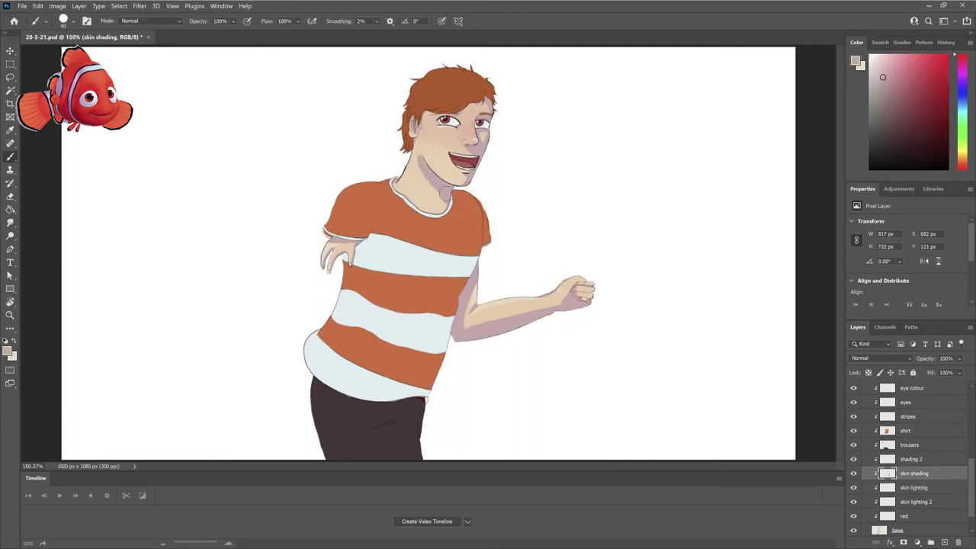
{"action": "scroll", "coordinate": [450, 223], "scroll_direction": "up", "scroll_amount": 3, "text": "alt"}
{"action": "scroll", "coordinate": [451, 223], "scroll_direction": "up", "scroll_amount": 3}
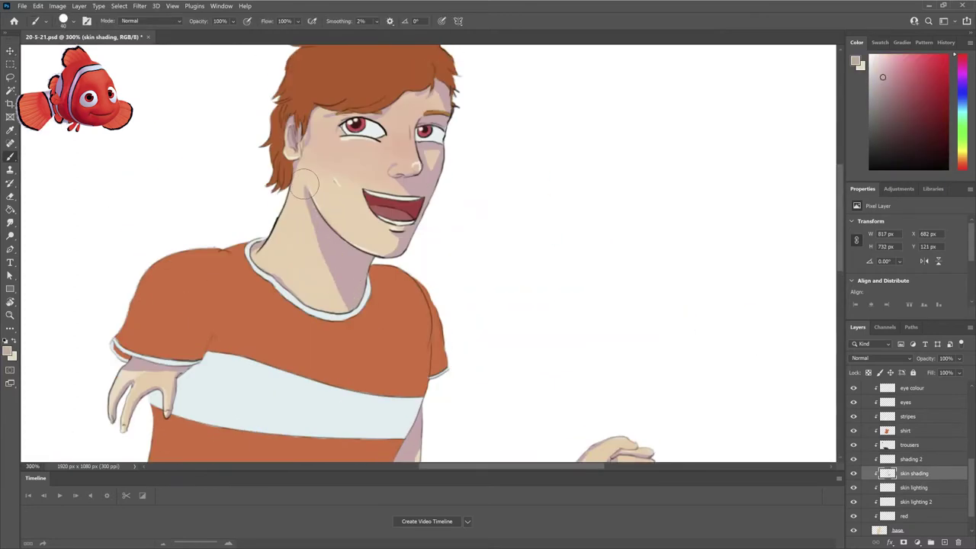
{"action": "key", "text": "e"}
{"action": "mouse_move", "coordinate": [309, 163]}
{"action": "left_mouse_down"}
{"action": "mouse_move", "coordinate": [303, 238]}
{"action": "mouse_move", "coordinate": [305, 218]}
{"action": "mouse_move", "coordinate": [313, 228]}
{"action": "mouse_move", "coordinate": [299, 189]}
{"action": "mouse_move", "coordinate": [335, 267]}
{"action": "mouse_move", "coordinate": [311, 196]}
{"action": "left_mouse_up"}
{"action": "key", "text": "b"}
{"action": "key", "text": "ctrl+0"}
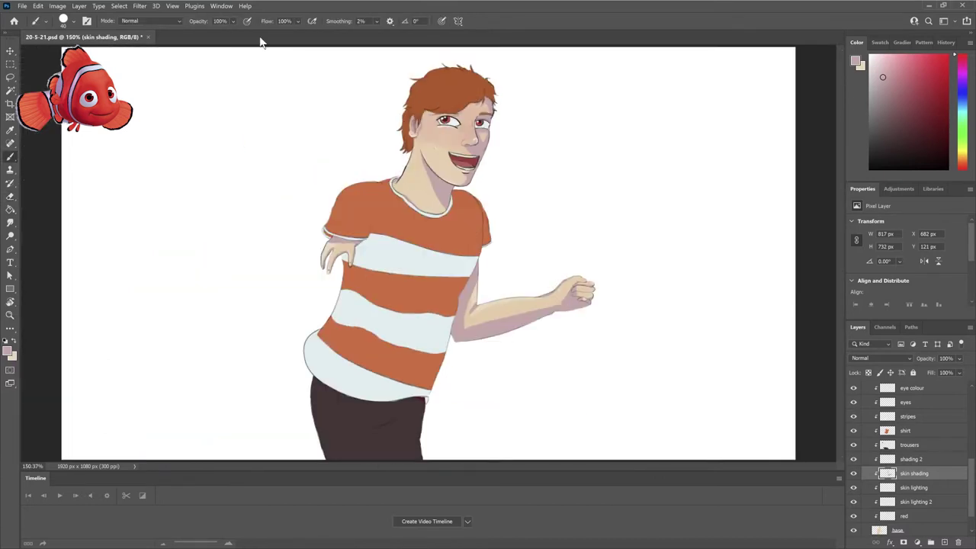
On the red layer, paint a darker mauve-red rosy tint near the hand.
{"action": "left_click", "coordinate": [904, 516]}
{"action": "key", "text": "e"}
{"action": "left_click", "coordinate": [906, 87]}
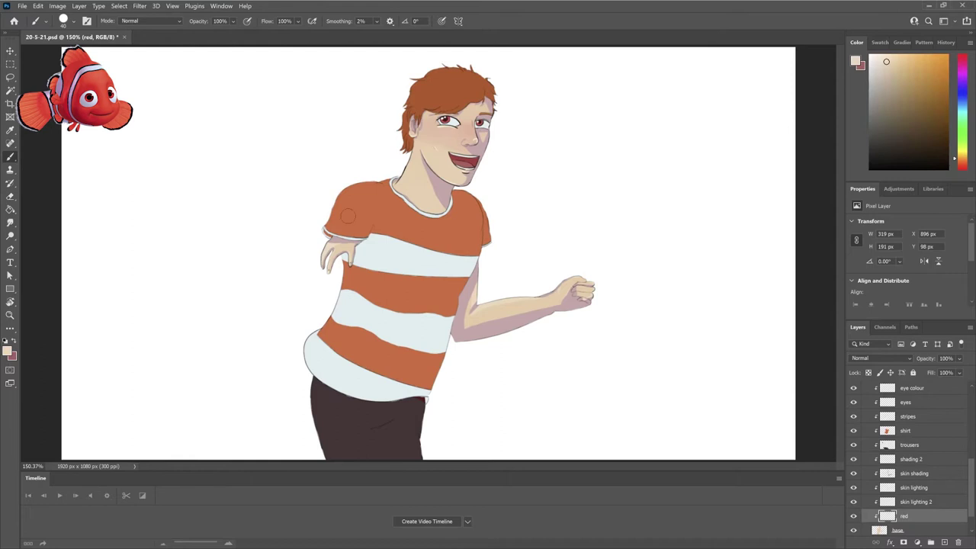
{"action": "key", "text": "b"}
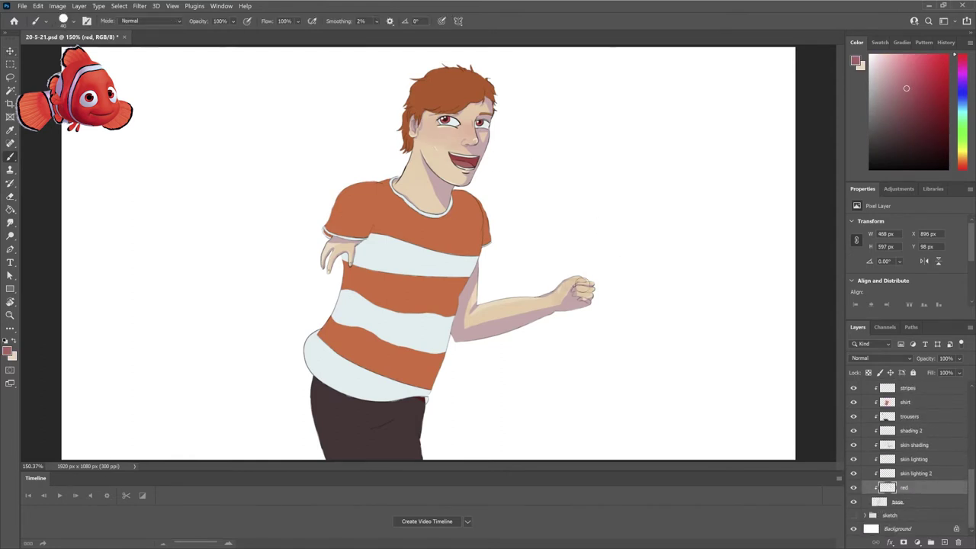
{"action": "left_click", "coordinate": [585, 290], "text": "alt"}
{"action": "left_click_drag", "start_coordinate": [591, 286], "coordinate": [564, 305]}
{"action": "key", "text": "e"}
{"action": "key", "text": "b"}
Add a clipped 'trousers shading' layer and paint dark purple shading across the trousers' top.
{"action": "left_click", "coordinate": [935, 415]}
{"action": "key", "text": "ctrl+shift+alt+n"}
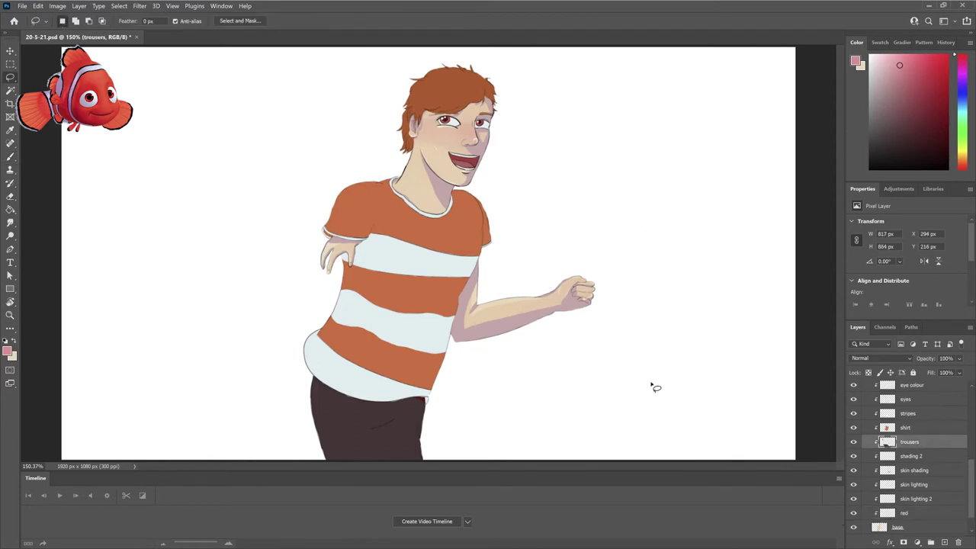
{"action": "double_click", "coordinate": [919, 442]}
{"action": "type", "text": "trousers shading"}
{"action": "key", "text": "Return"}
{"action": "key", "text": "i"}
{"action": "key", "text": "b"}
{"action": "left_click_drag", "start_coordinate": [404, 404], "coordinate": [418, 431]}
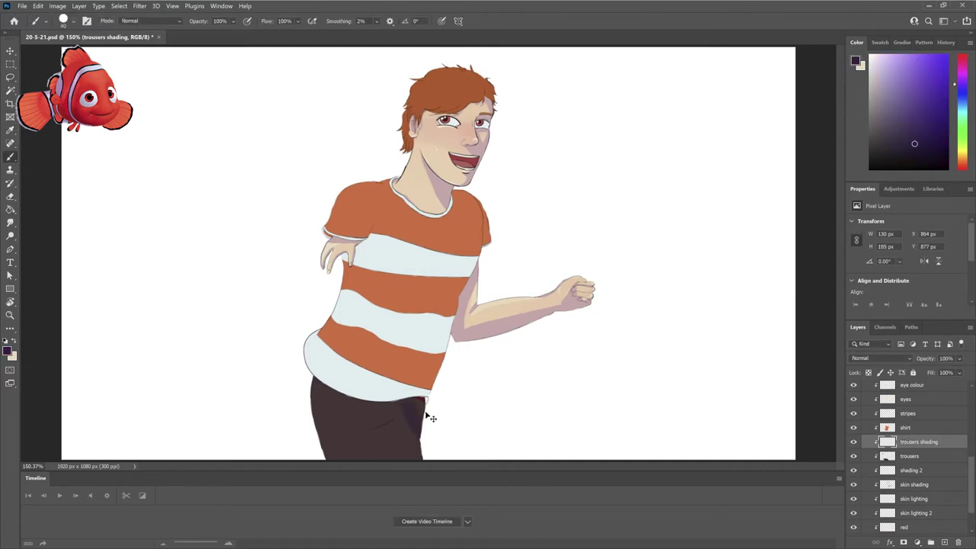
{"action": "left_click_drag", "start_coordinate": [320, 387], "coordinate": [407, 406]}
{"action": "key", "text": "ctrl+z"}
{"action": "left_click_drag", "start_coordinate": [314, 381], "coordinate": [412, 427]}
{"action": "left_click_drag", "start_coordinate": [355, 402], "coordinate": [422, 458]}
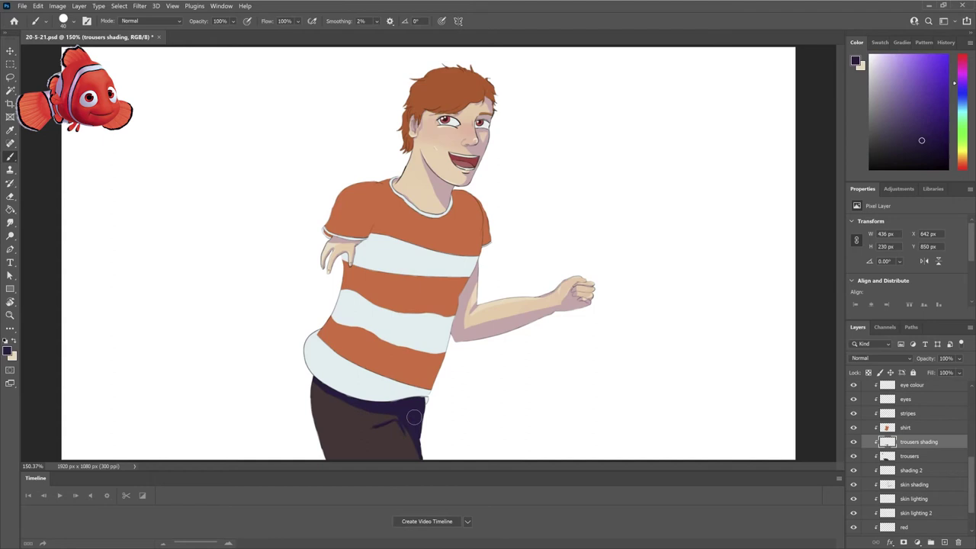
Add a clipped 'trousers lighting' layer and paint light highlight streaks on the trousers.
{"action": "key", "text": "ctrl+shift+alt+n"}
{"action": "double_click", "coordinate": [919, 442]}
{"action": "type", "text": "trousers lig"}
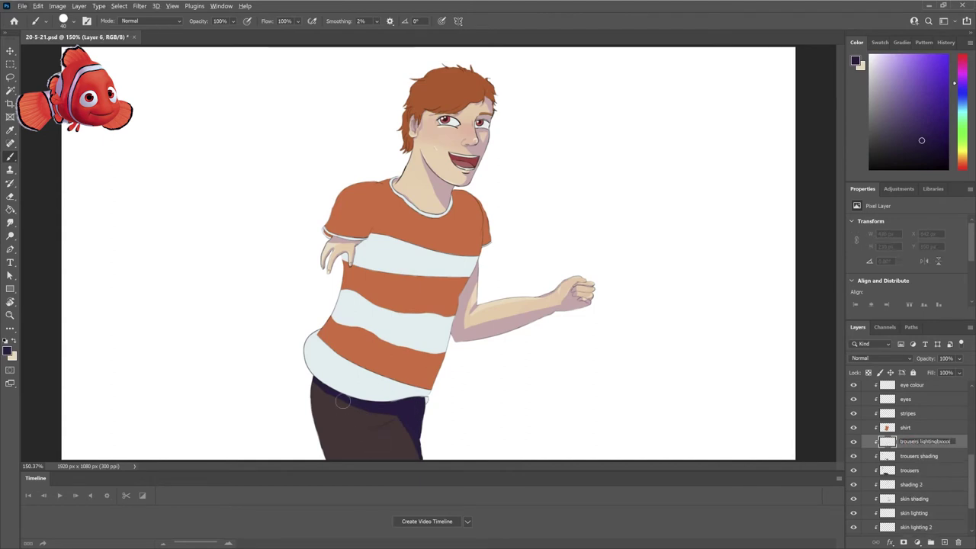
{"action": "type", "text": "hting"}
{"action": "key", "text": "Return"}
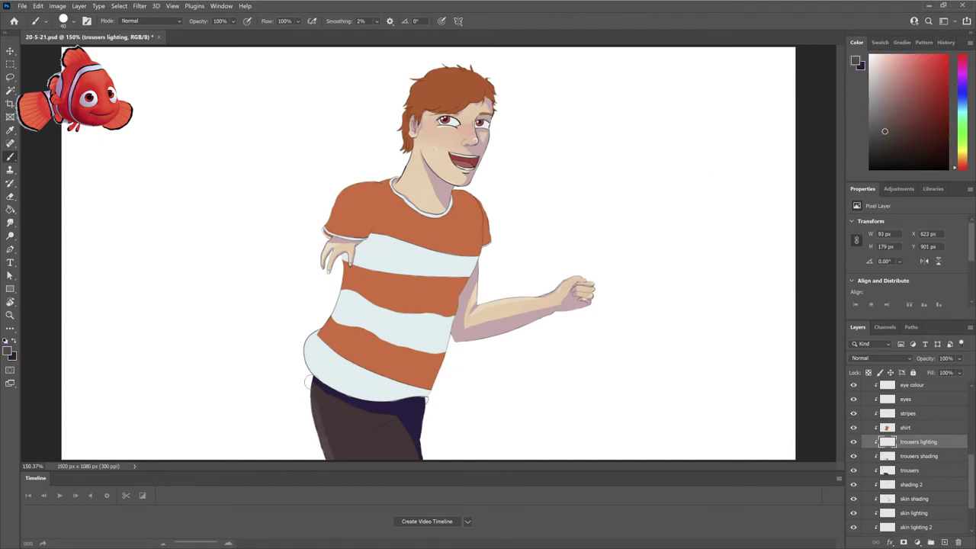
{"action": "left_click_drag", "start_coordinate": [383, 434], "coordinate": [370, 456]}
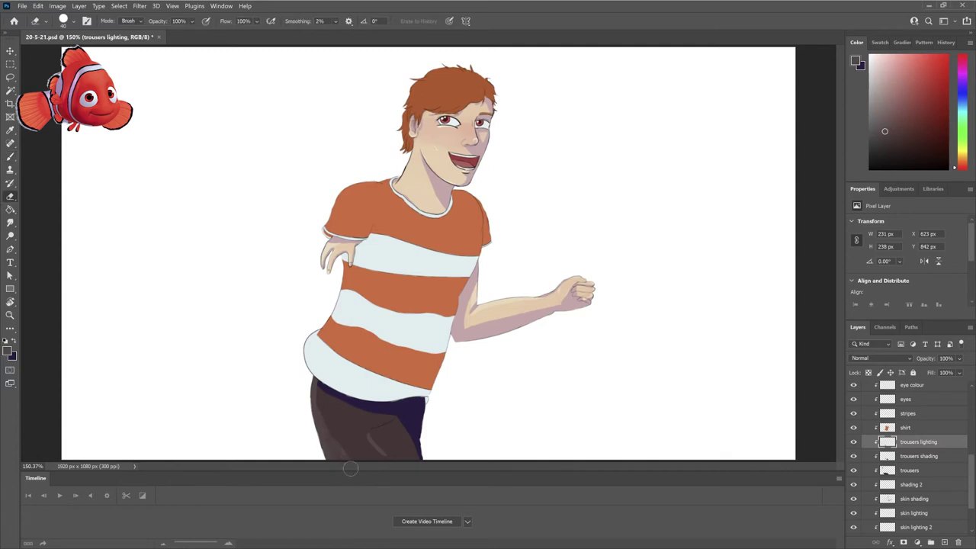
{"action": "key", "text": "alt+bracketleft"}
{"action": "key", "text": "alt+bracketright"}
{"action": "key", "text": "alt+bracketright"}
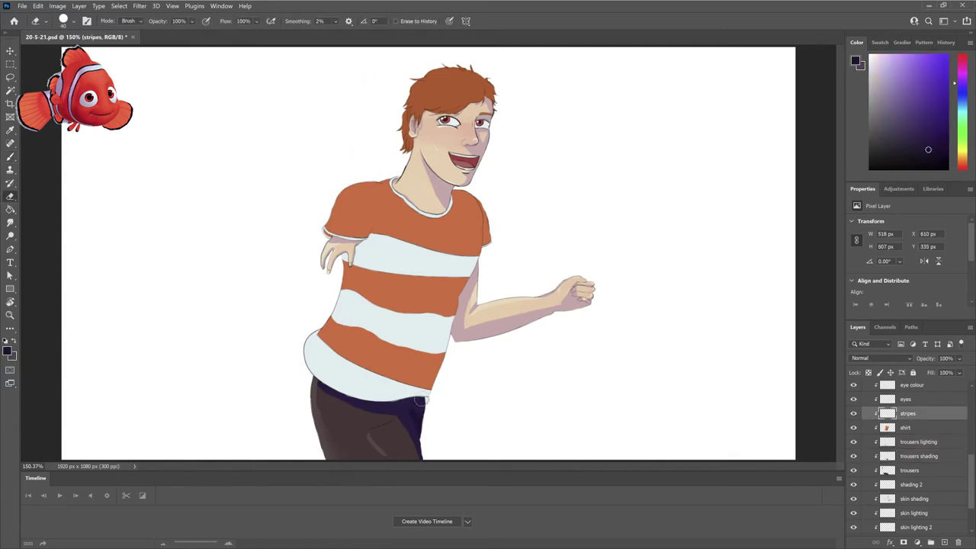
Create a 'shirt shading' layer within the shirt selection and paint darker shading on the right shoulder.
{"action": "key", "text": "m"}
{"action": "key", "text": "ctrl+shift+d"}
{"action": "key", "text": "ctrl+shift+alt+n"}
{"action": "double_click", "coordinate": [915, 426]}
{"action": "type", "text": "shirt shading"}
{"action": "key", "text": "Return"}
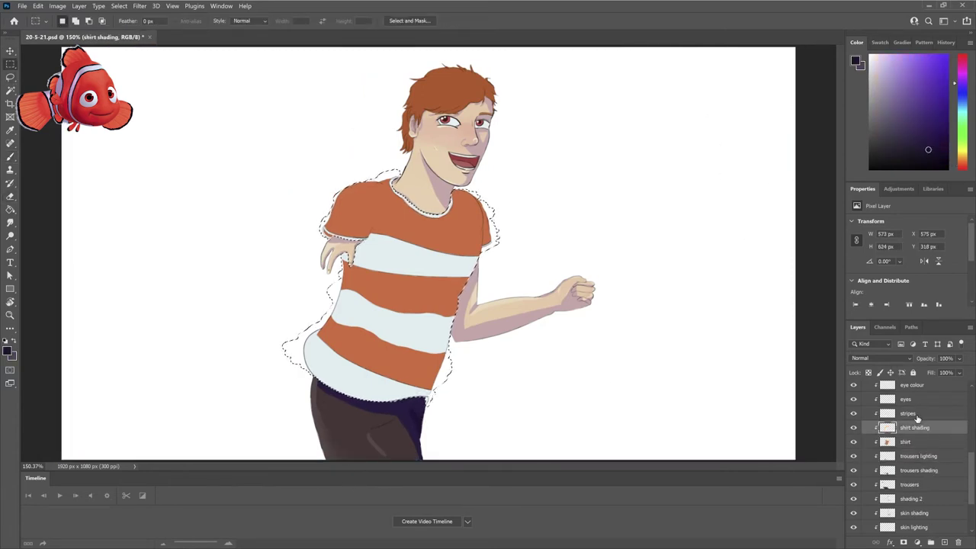
{"action": "key", "text": "ctrl+bracketright"}
{"action": "key", "text": "b"}
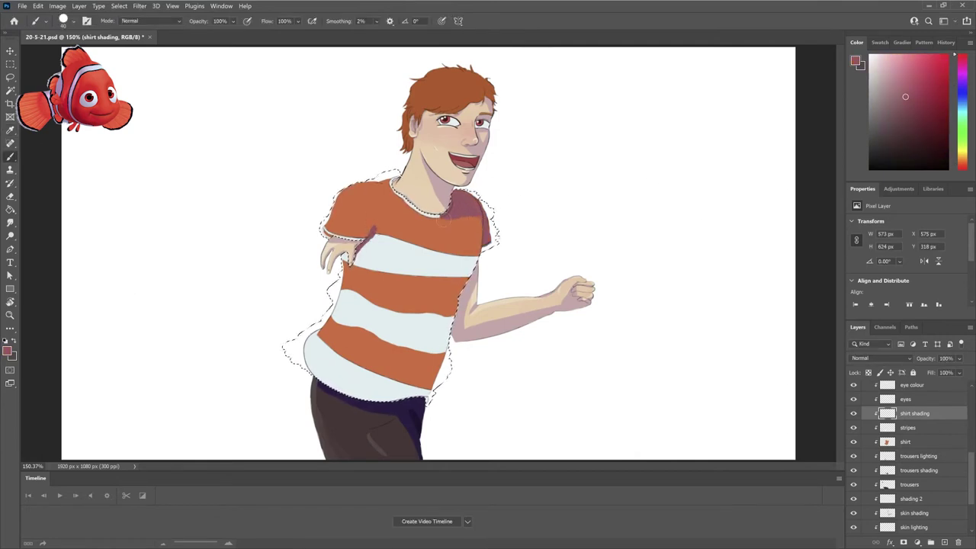
{"action": "left_click_drag", "start_coordinate": [461, 202], "coordinate": [480, 225]}
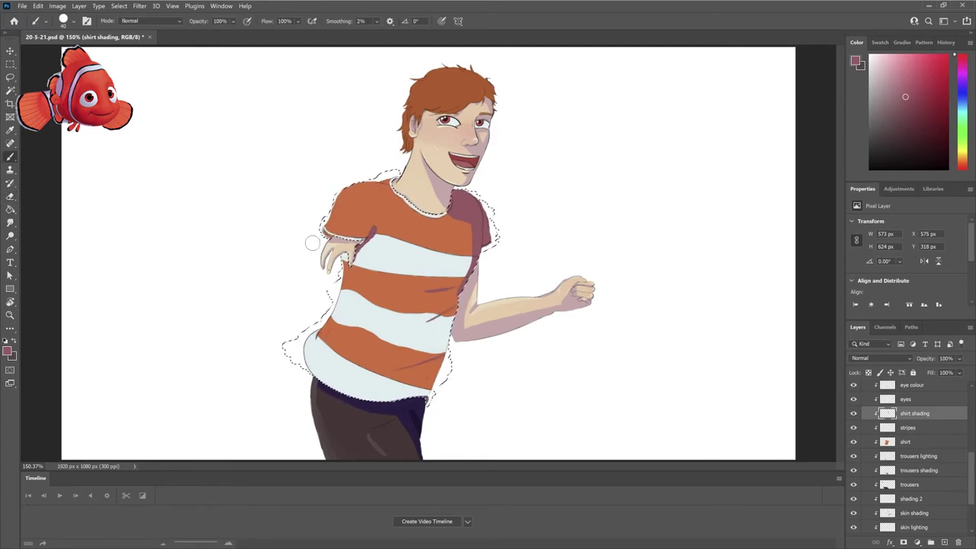
Sample salmon tones from the shirt and paint light peach highlights on the shirt lighting layer.
{"action": "left_click", "coordinate": [349, 203], "text": "alt"}
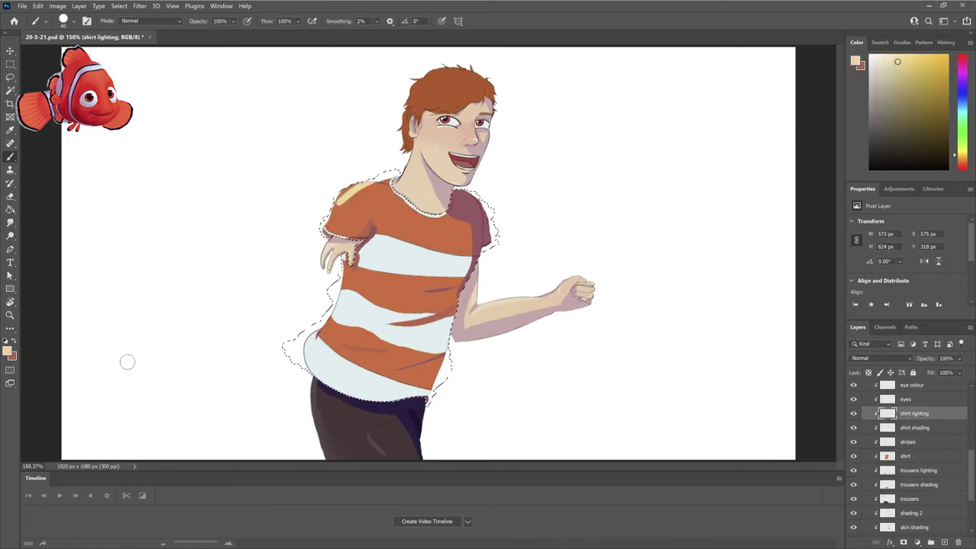
{"action": "key", "text": "x"}
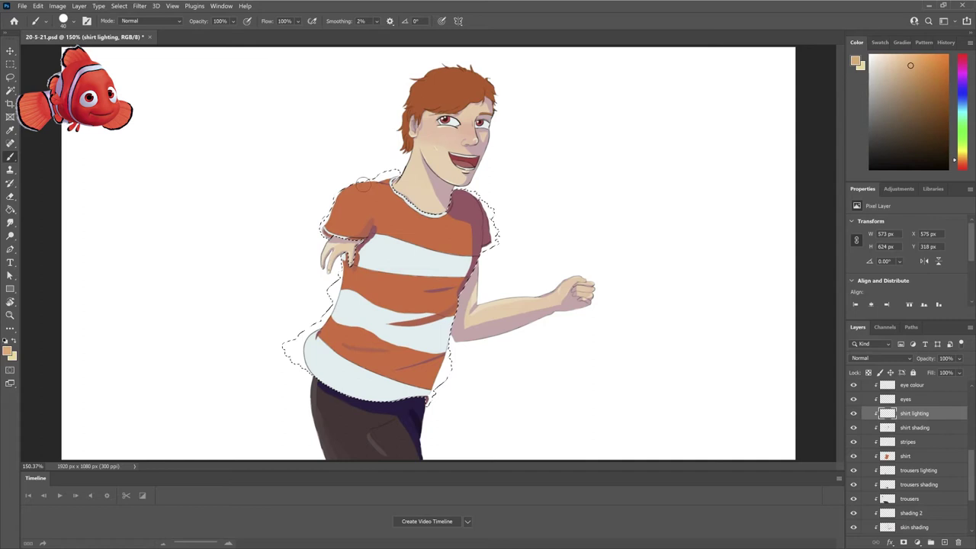
{"action": "key", "text": "ctrl+bracketleft"}
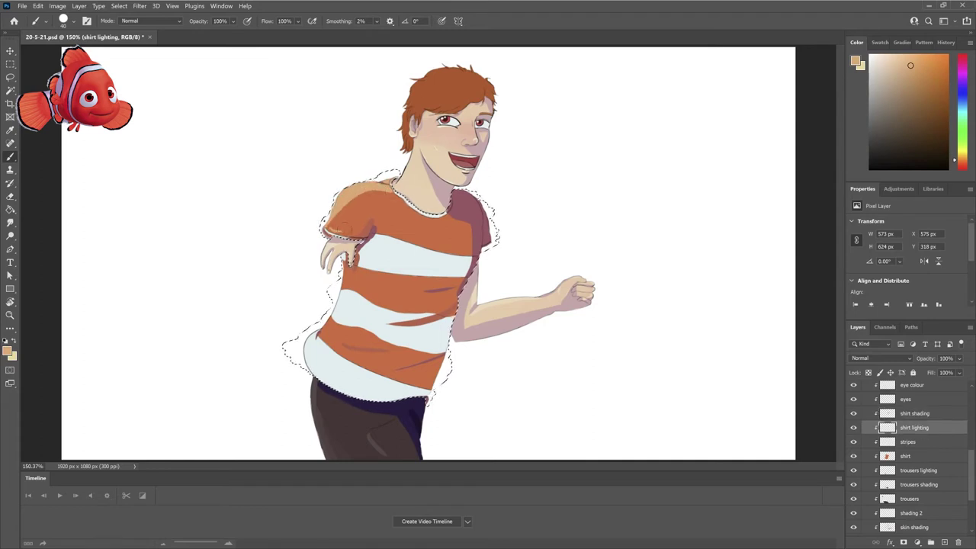
{"action": "left_click", "coordinate": [321, 230], "text": "alt"}
{"action": "key", "text": "alt+bracketright"}
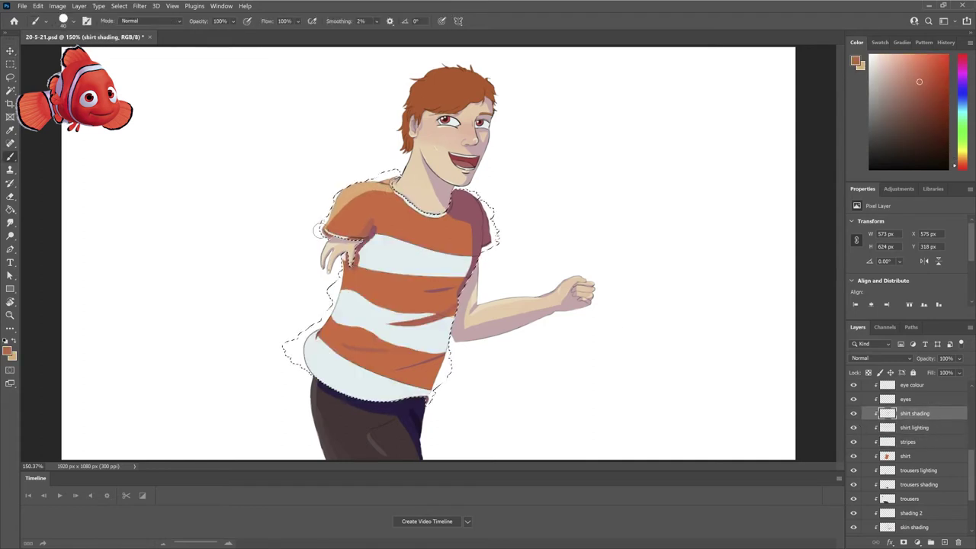
{"action": "key", "text": "alt+bracketleft"}
{"action": "key", "text": "x"}
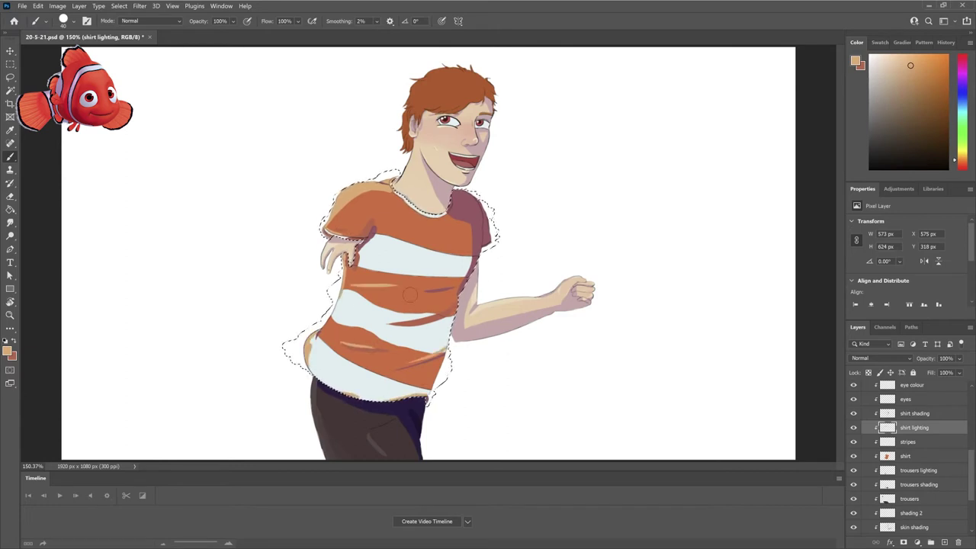
Move stripes above the shirt shading, add a 'stripes shading' layer, and brush pale blue-grey shading.
{"action": "left_click", "coordinate": [927, 416], "text": "shift"}
{"action": "key", "text": "ctrl+["}
{"action": "key", "text": "m"}
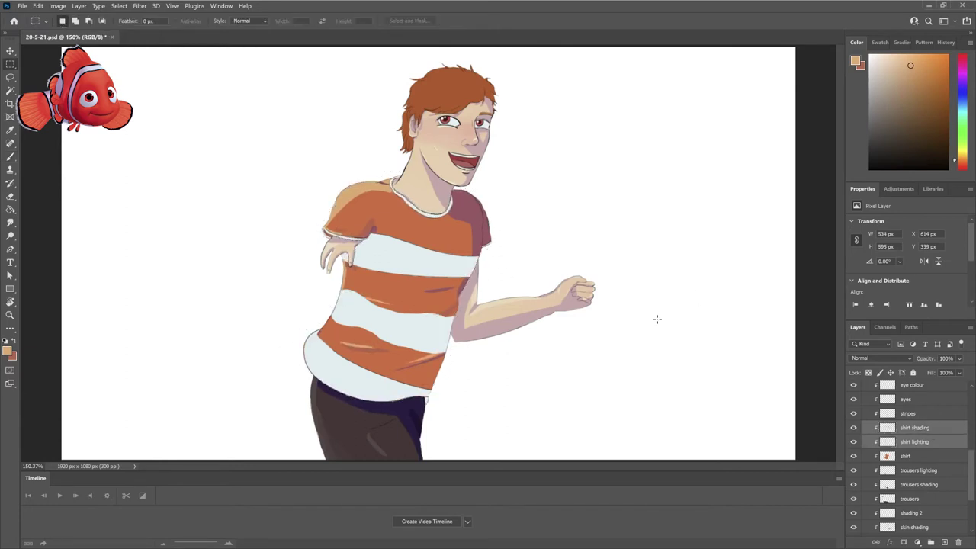
{"action": "key", "text": "ctrl+j"}
{"action": "key", "text": "Return"}
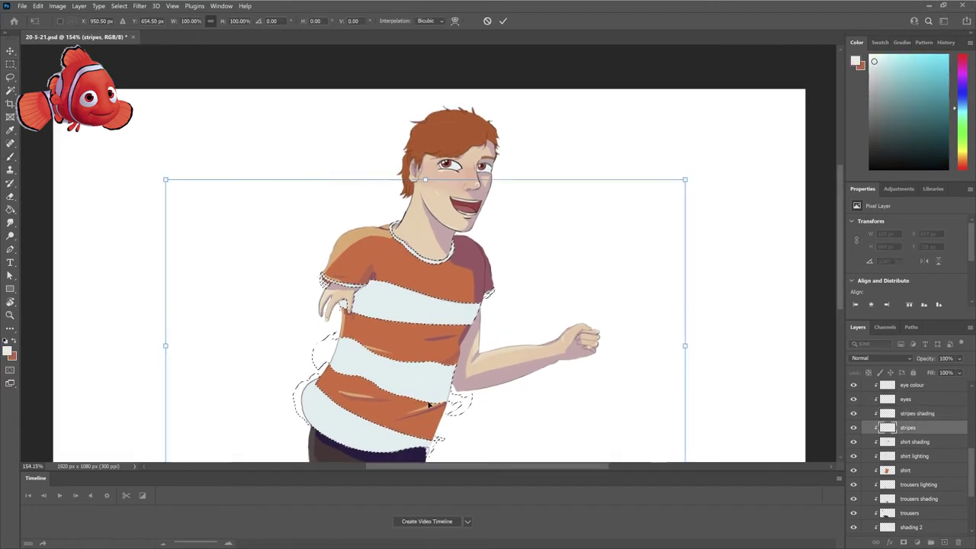
{"action": "left_click", "coordinate": [887, 427], "text": "ctrl"}
{"action": "key", "text": "b"}
{"action": "left_click", "coordinate": [412, 286], "text": "alt"}
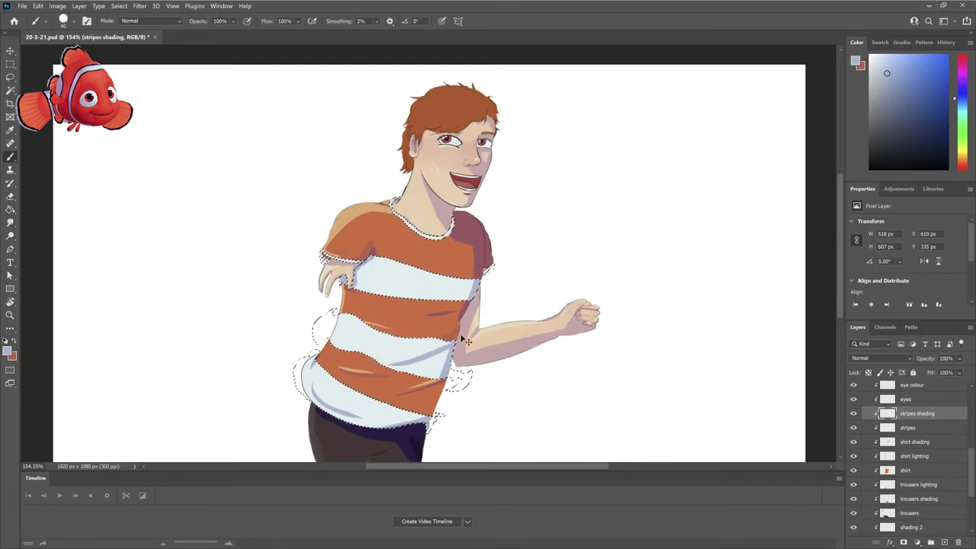
Add a 'stripes lighting' layer with cyan-tinted white highlights, then deselect the stripes.
{"action": "key", "text": "ctrl+shift+alt+n"}
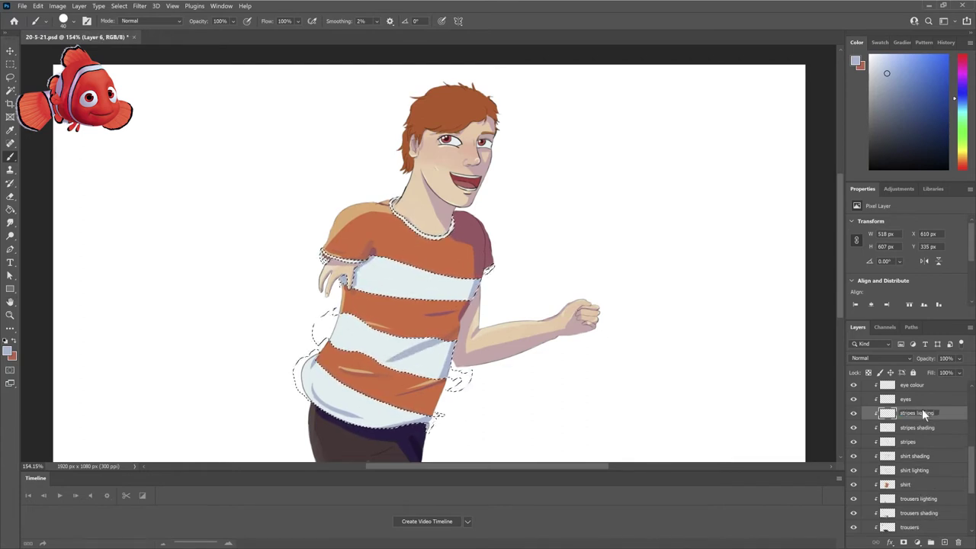
{"action": "key", "text": "x"}
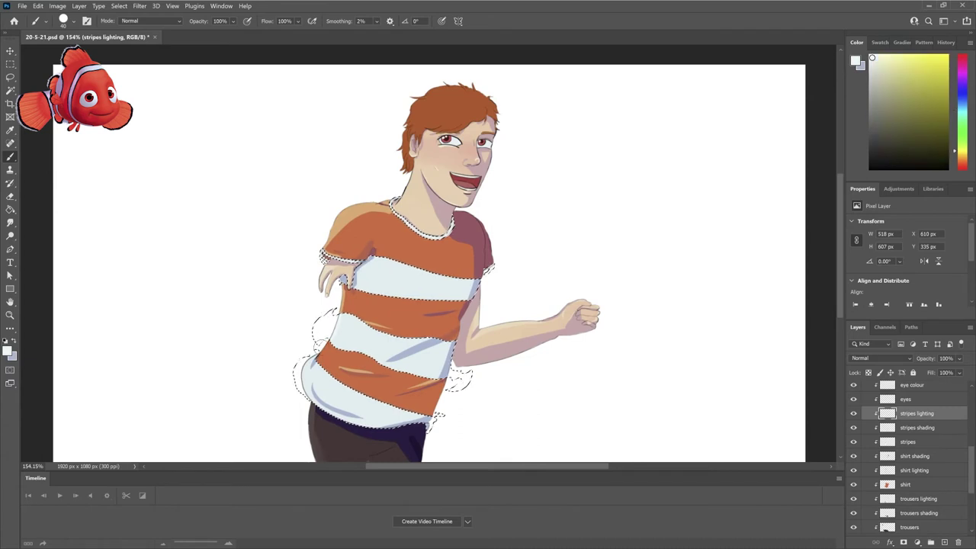
{"action": "left_click", "coordinate": [369, 276], "text": "alt"}
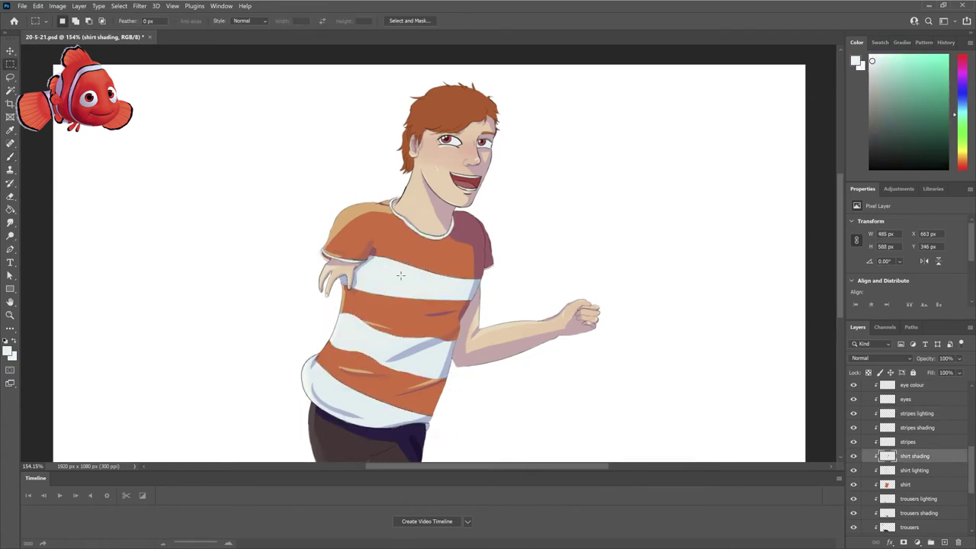
{"action": "left_click", "coordinate": [917, 428]}
{"action": "key", "text": "alt+bracketright"}
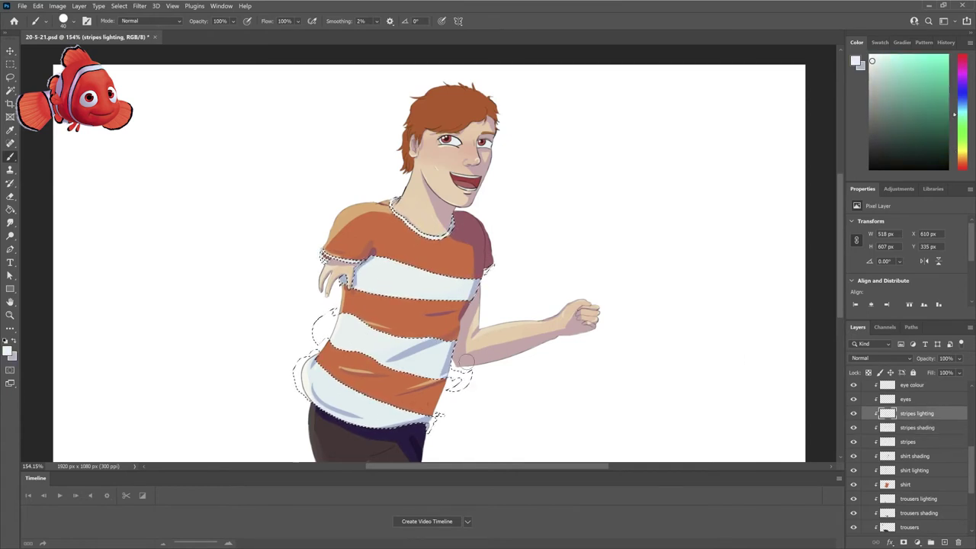
{"action": "key", "text": "e"}
{"action": "key", "text": "ctrl+d"}
{"action": "key", "text": "alt+bracketleft"}
{"action": "key", "text": "alt+bracketleft"}
{"action": "key", "text": "alt+bracketleft"}
{"action": "key", "text": "alt+bracketleft"}
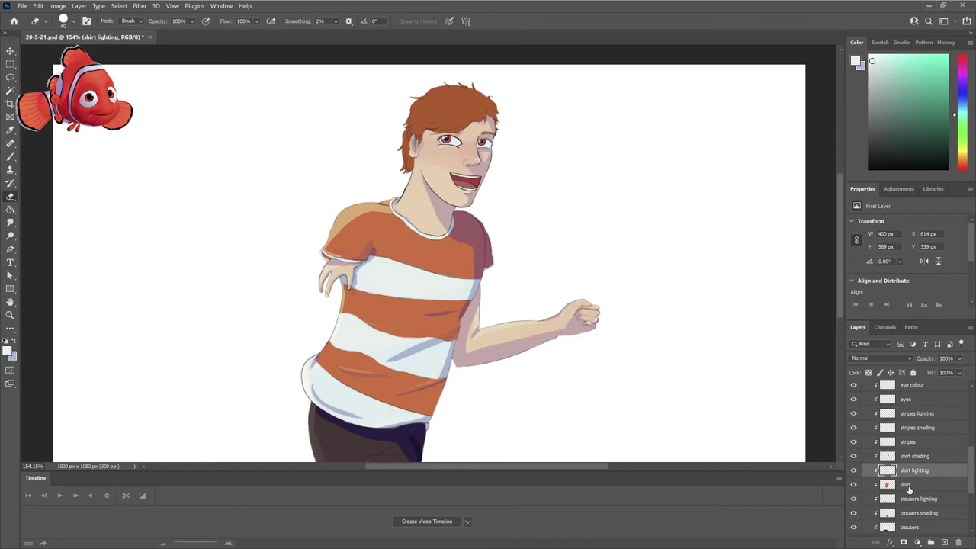
Within the shirt selection, brush a light tan glow over the upper orange stripes on Layer 6.
{"action": "left_click", "coordinate": [887, 484], "text": "ctrl"}
{"action": "key", "text": "b"}
{"action": "left_click", "coordinate": [451, 320], "text": "alt"}
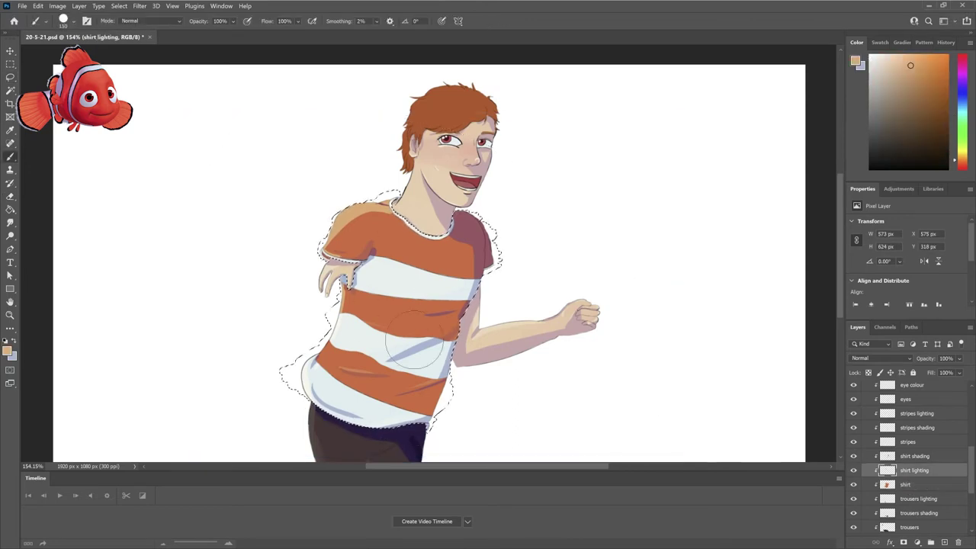
{"action": "left_click", "coordinate": [482, 313], "text": "alt"}
{"action": "left_click", "coordinate": [942, 541]}
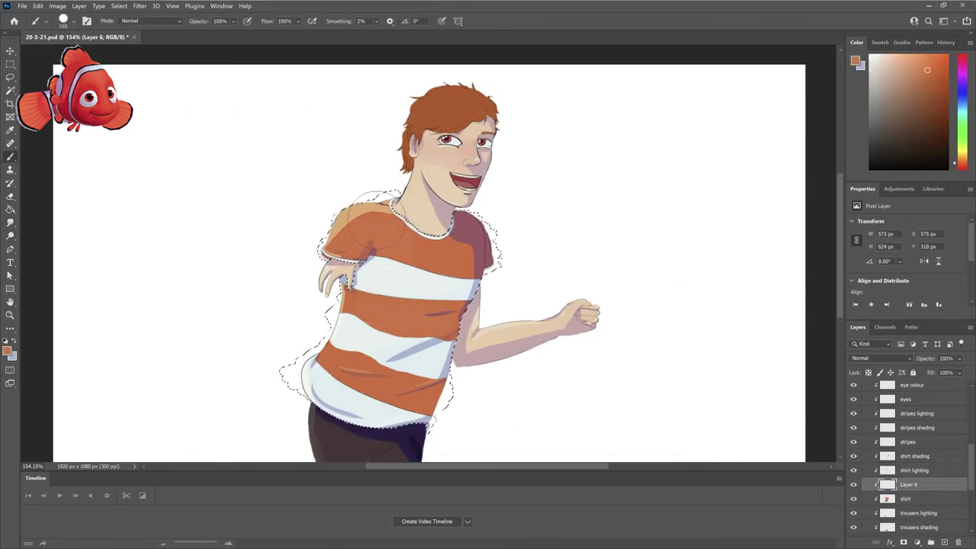
{"action": "left_click_drag", "start_coordinate": [457, 305], "coordinate": [490, 269]}
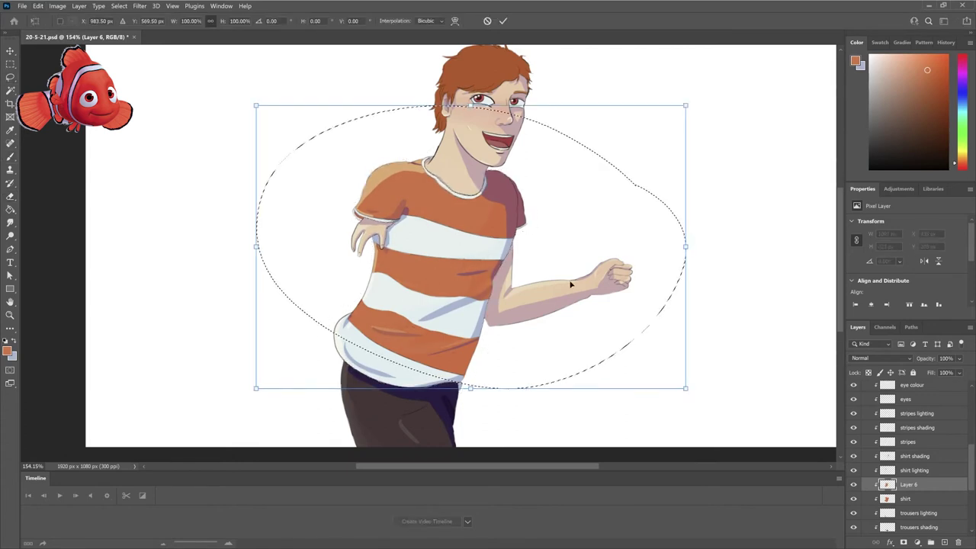
{"action": "left_click", "coordinate": [908, 68]}
{"action": "mouse_move", "coordinate": [367, 183]}
{"action": "left_mouse_down"}
{"action": "mouse_move", "coordinate": [481, 229]}
{"action": "mouse_move", "coordinate": [382, 198]}
{"action": "mouse_move", "coordinate": [488, 282]}
{"action": "left_mouse_up"}
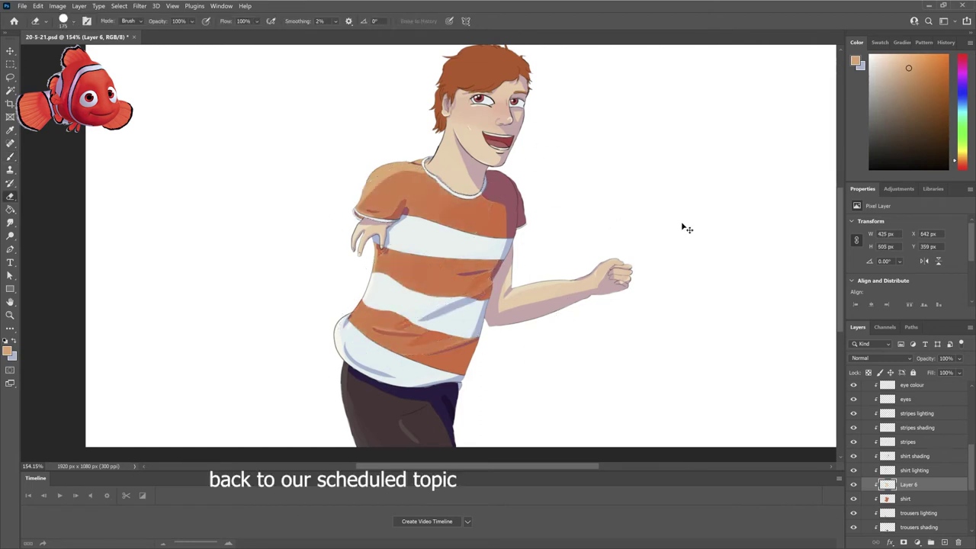
{"action": "key", "text": "ctrl+z"}
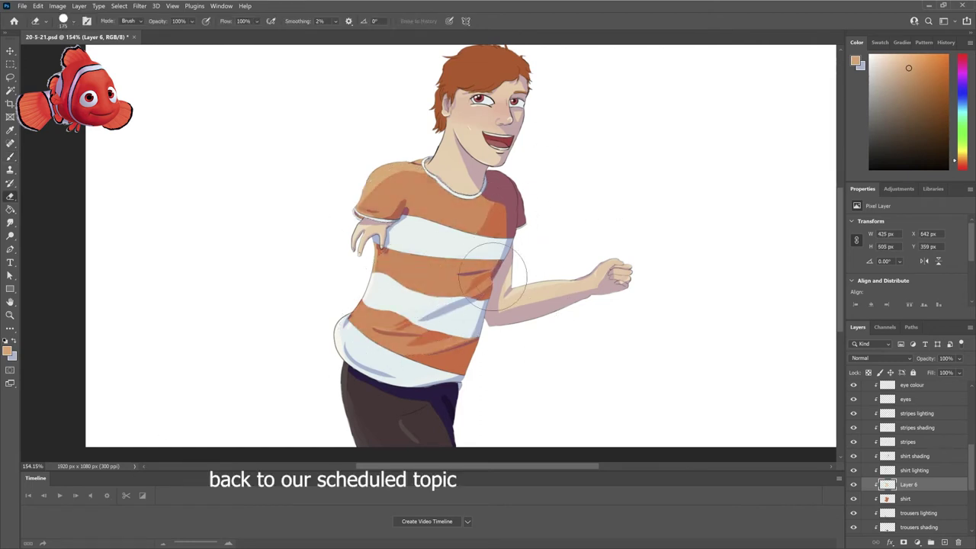
{"action": "key", "text": "b"}
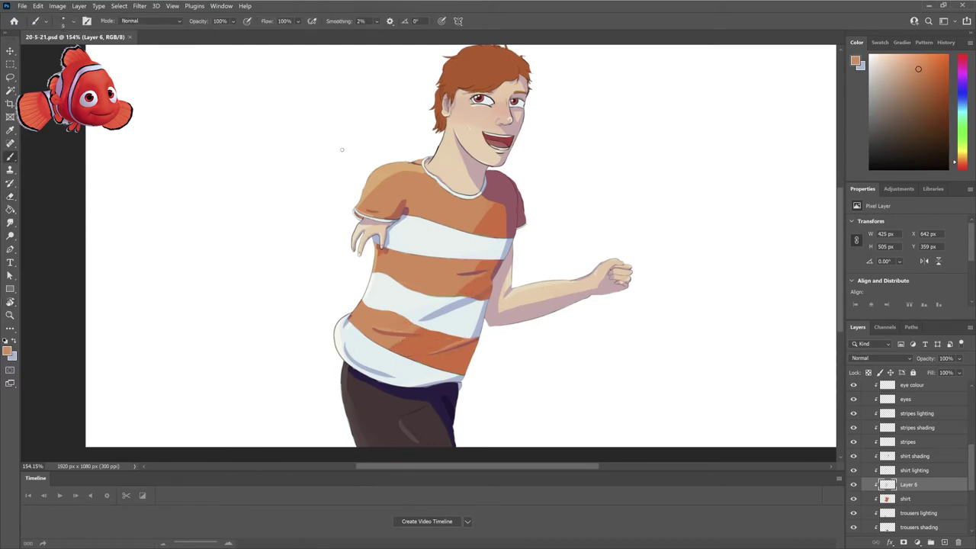
Zoom to the face and add 'eyes shading' and 'eye lighting' layers with dark red and light pink.
{"action": "left_click", "coordinate": [912, 398]}
{"action": "key", "text": "ctrl+t"}
{"action": "key", "text": "Return"}
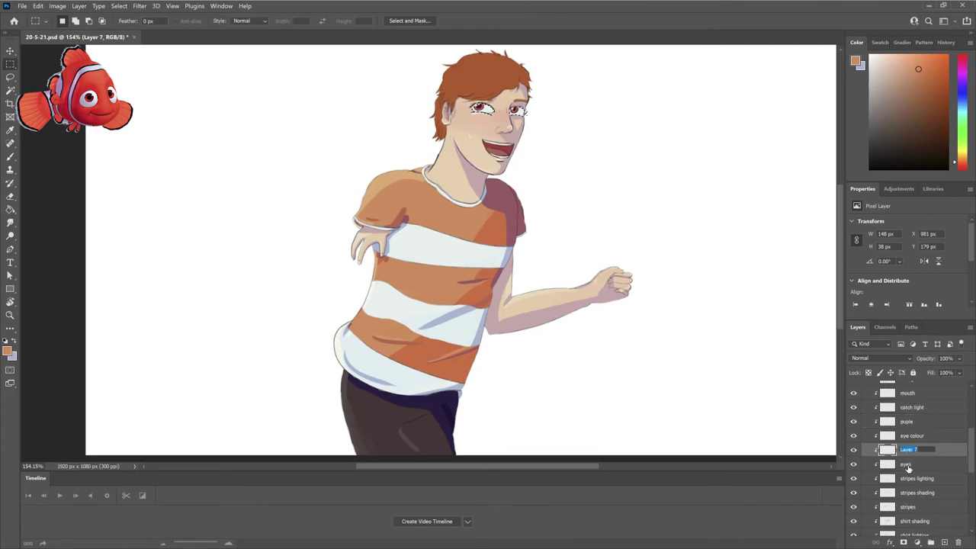
{"action": "key", "text": "ctrl+plus"}
{"action": "key", "text": "ctrl+plus"}
{"action": "key", "text": "ctrl+plus"}
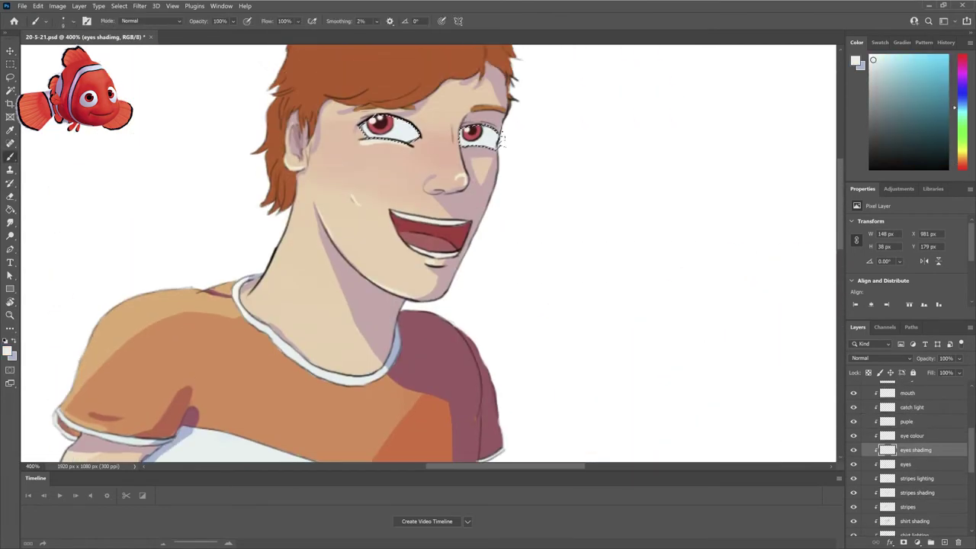
{"action": "key", "text": "ctrl+]"}
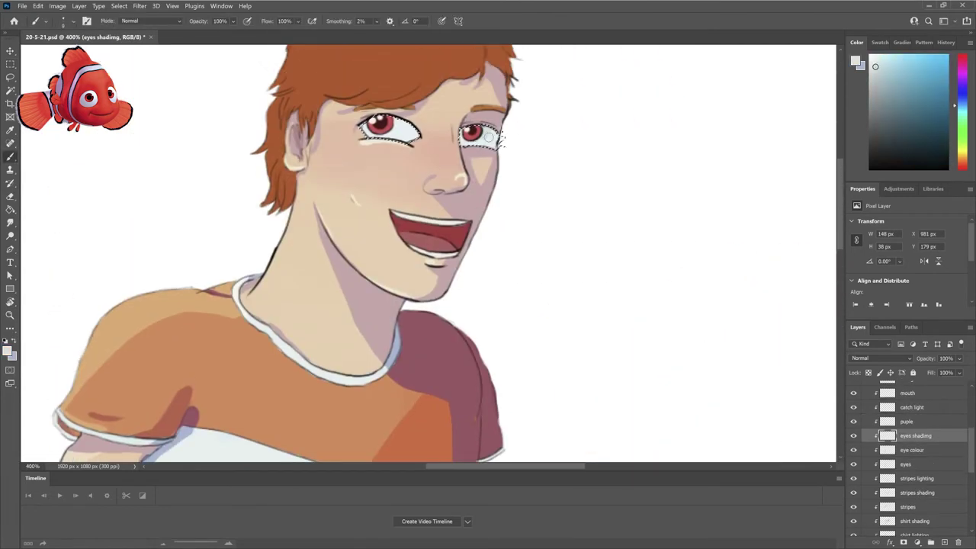
{"action": "left_click", "coordinate": [13, 342]}
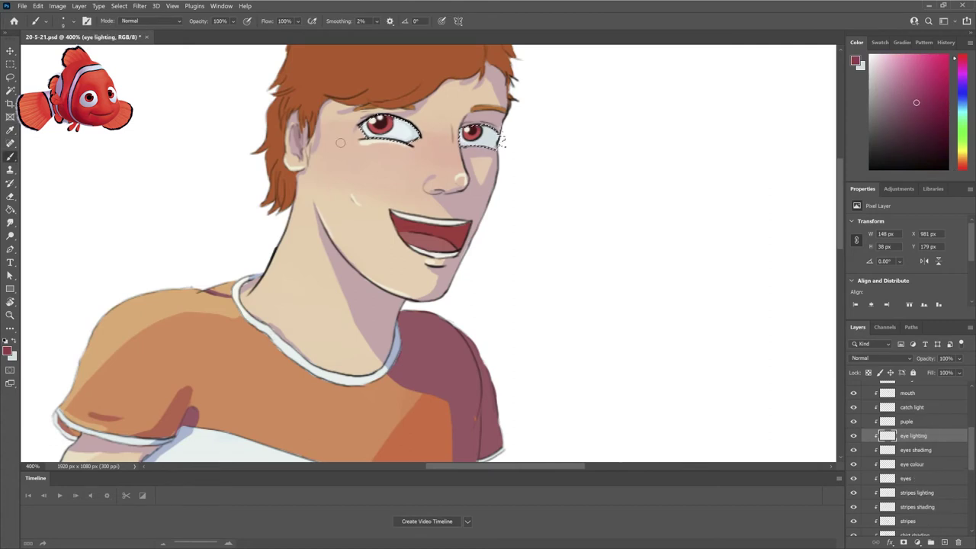
{"action": "left_click", "coordinate": [502, 140], "text": "alt"}
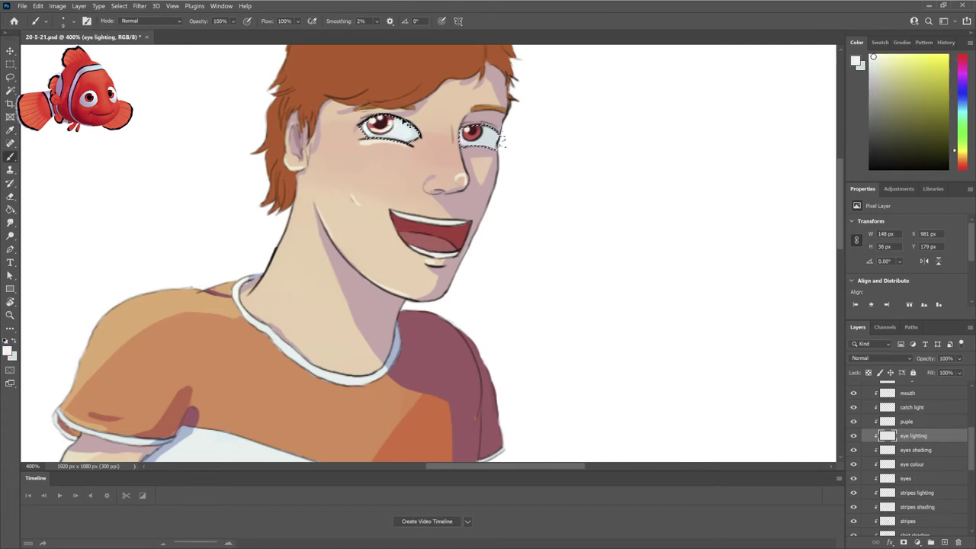
{"action": "left_click", "coordinate": [502, 140], "text": "alt"}
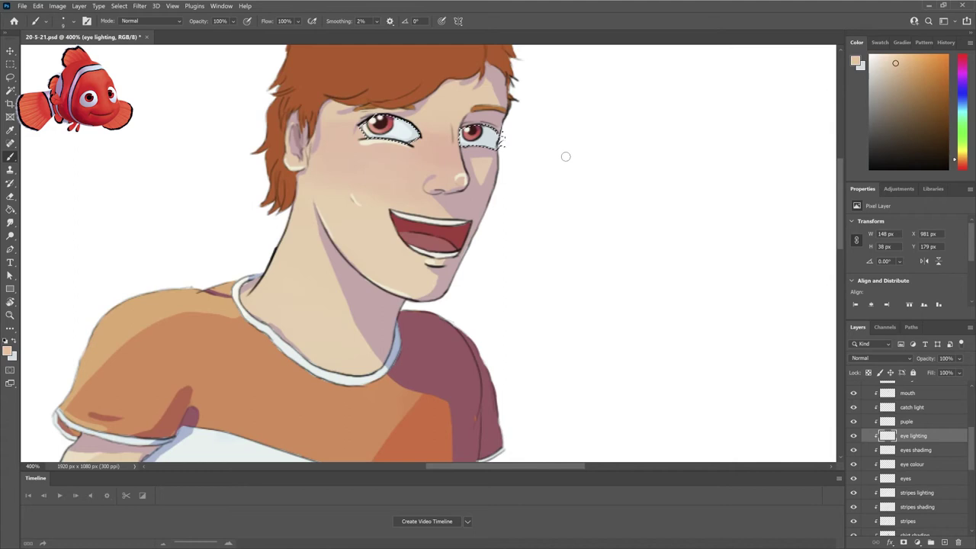
{"action": "left_click", "coordinate": [912, 464]}
Add an 'eye extra detailing' layer and paint dark red and pink detail around the irises.
{"action": "key", "text": "l"}
{"action": "left_click_drag", "start_coordinate": [320, 114], "coordinate": [588, 243]}
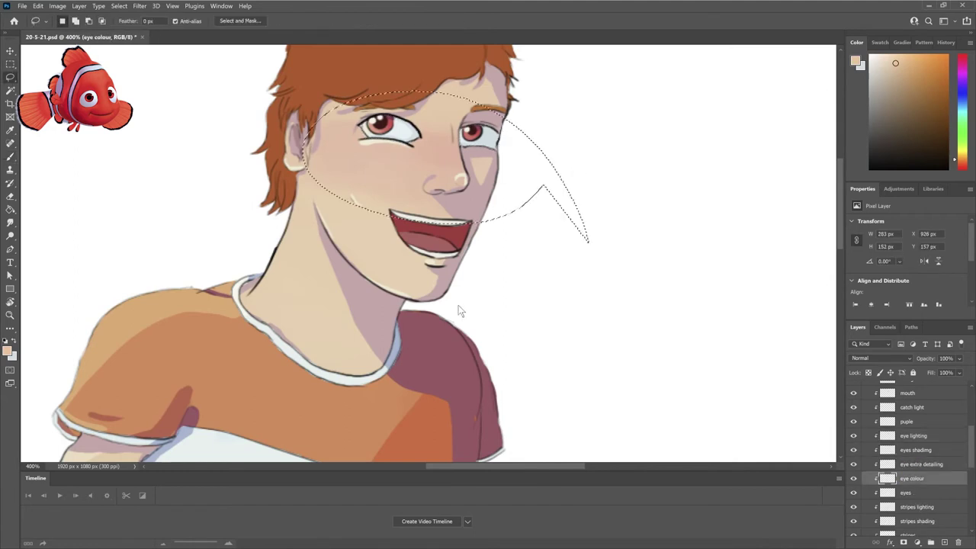
{"action": "key", "text": "b"}
{"action": "key", "text": "alt+]"}
{"action": "key", "text": "x"}
{"action": "scroll", "coordinate": [428, 252], "scroll_direction": "up", "scroll_amount": 3}
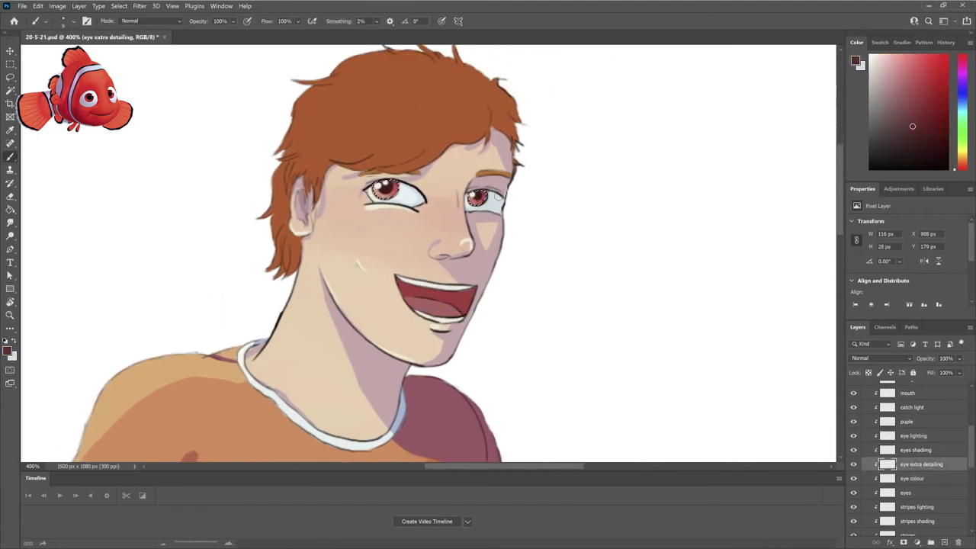
{"action": "key", "text": "x"}
{"action": "key", "text": "ctrl+d"}
{"action": "key", "text": "e"}
{"action": "scroll", "coordinate": [606, 196], "scroll_direction": "up", "scroll_amount": 2}
{"action": "key", "text": "alt+]"}
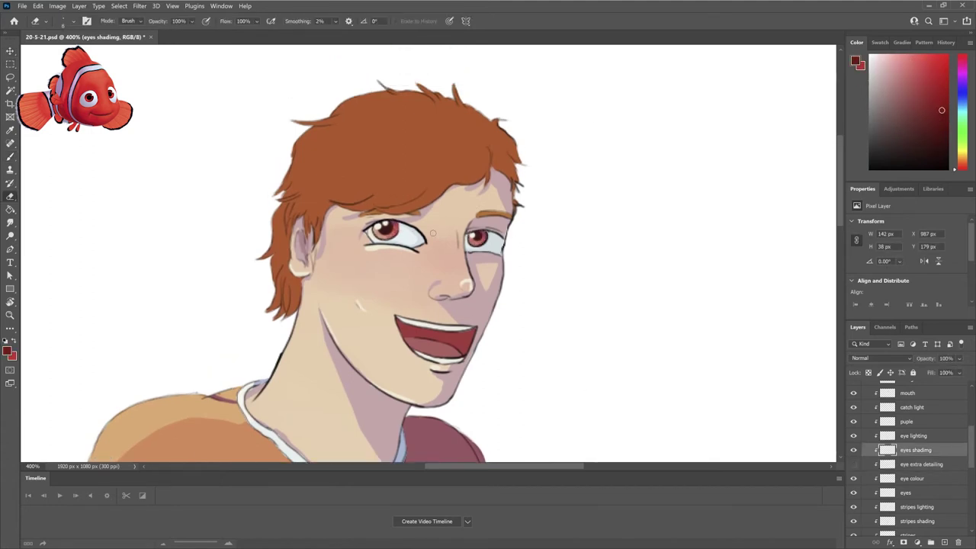
Add 'mouth shading' and 'mouth lighting' layers and paint a lighter tone inside the mouth.
{"action": "key", "text": "b"}
{"action": "key", "text": "x"}
{"action": "key", "text": "alt+]"}
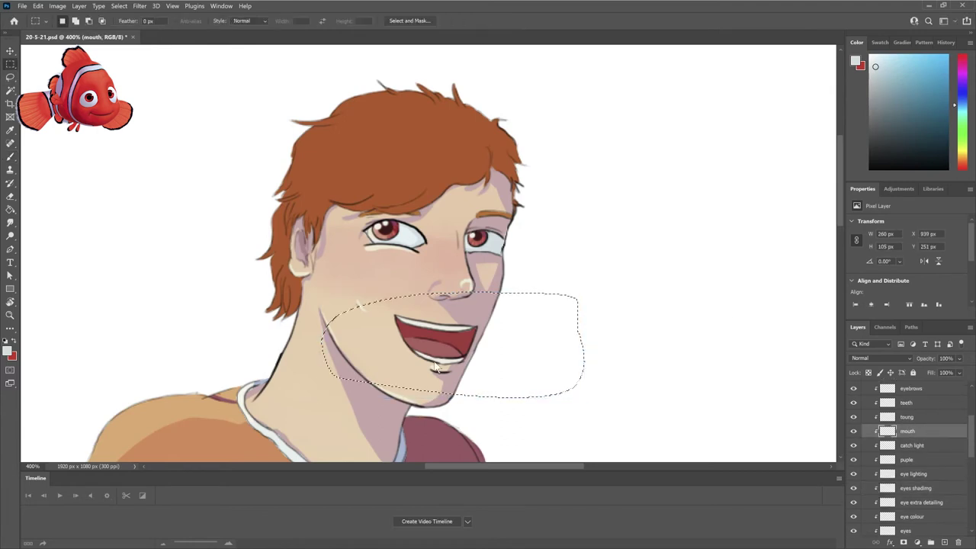
{"action": "left_click", "coordinate": [887, 431], "text": "ctrl"}
{"action": "key", "text": "ctrl+shift+alt+n"}
{"action": "double_click", "coordinate": [906, 431]}
{"action": "type", "text": "mouth shading"}
{"action": "key", "text": "Return"}
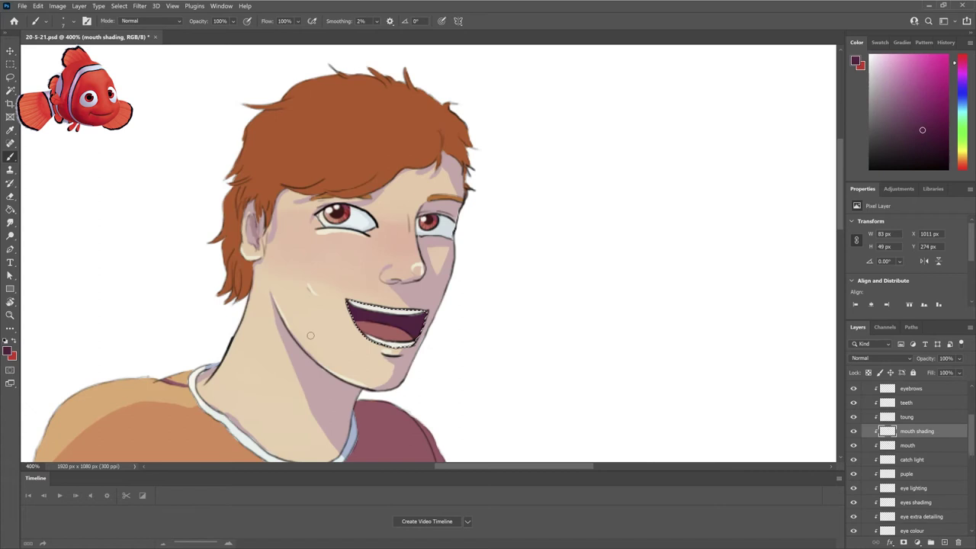
{"action": "key", "text": "ctrl+shift+alt+n"}
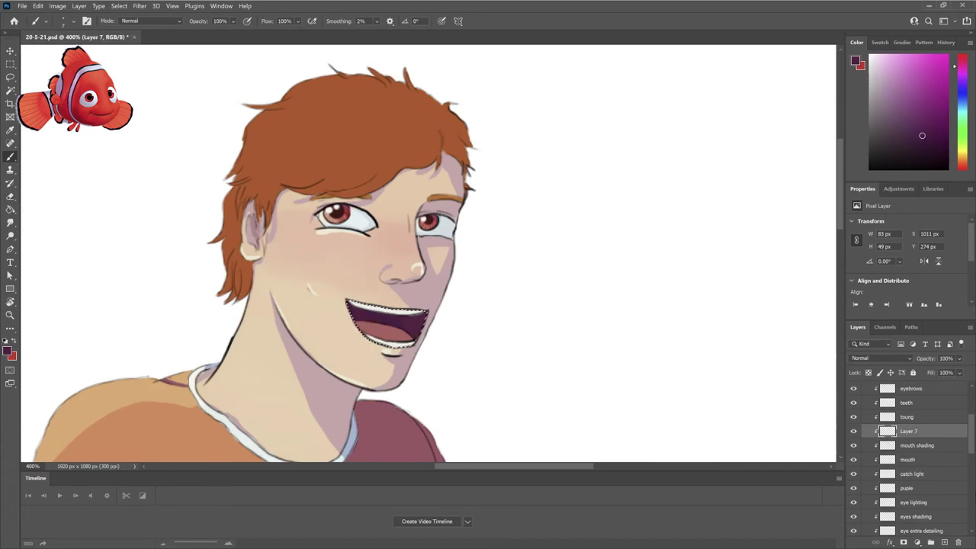
{"action": "type", "text": "mouth lighting"}
{"action": "key", "text": "Return"}
{"action": "left_click", "coordinate": [407, 324], "text": "alt"}
{"action": "key", "text": "e"}
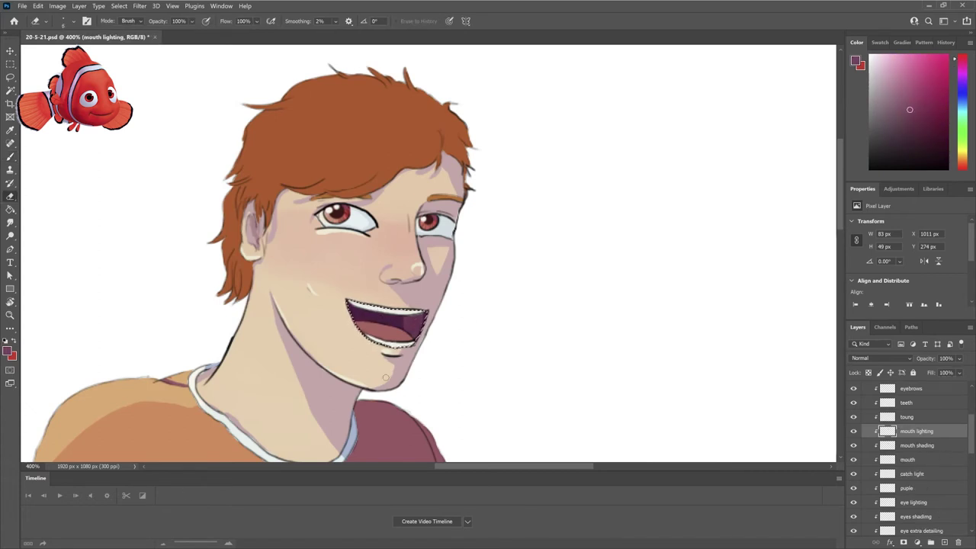
Shade and highlight the tongue on new 'toung shading' and 'toung lighting' layers.
{"action": "left_click", "coordinate": [907, 417]}
{"action": "left_click", "coordinate": [887, 416], "text": "ctrl"}
{"action": "key", "text": "ctrl+shift+alt+n"}
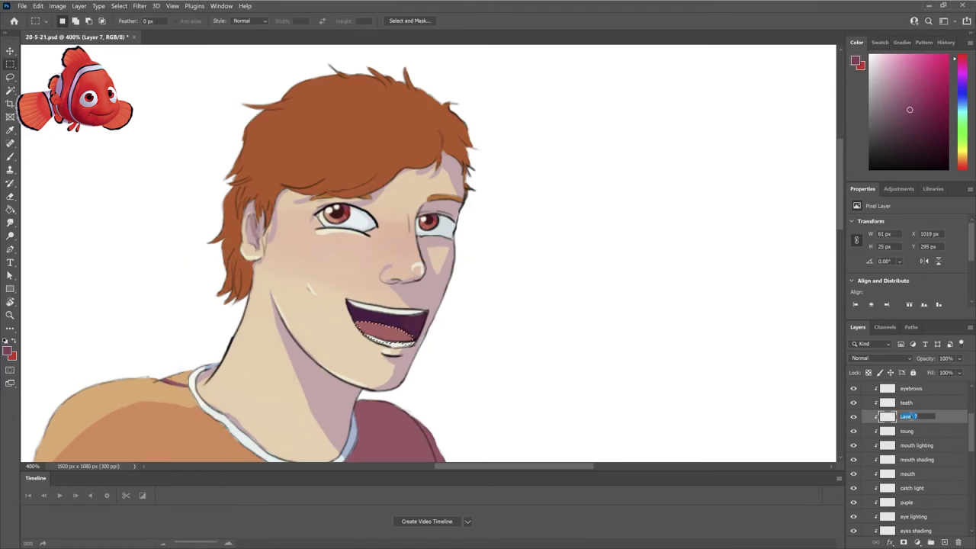
{"action": "type", "text": "toung shading"}
{"action": "key", "text": "Return"}
{"action": "key", "text": "i"}
{"action": "key", "text": "b"}
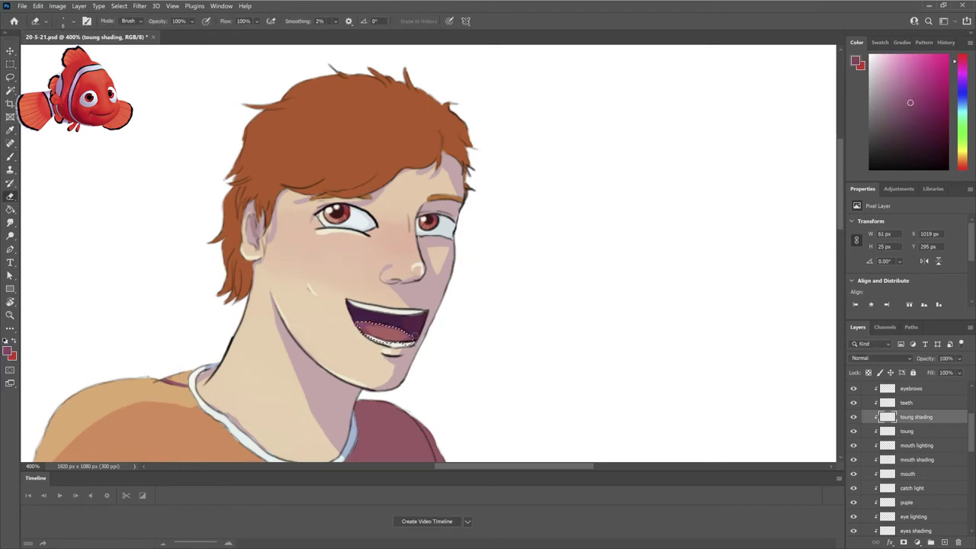
{"action": "key", "text": "ctrl+shift+alt+n"}
{"action": "double_click", "coordinate": [913, 417]}
{"action": "type", "text": "toung lighting"}
{"action": "key", "text": "Return"}
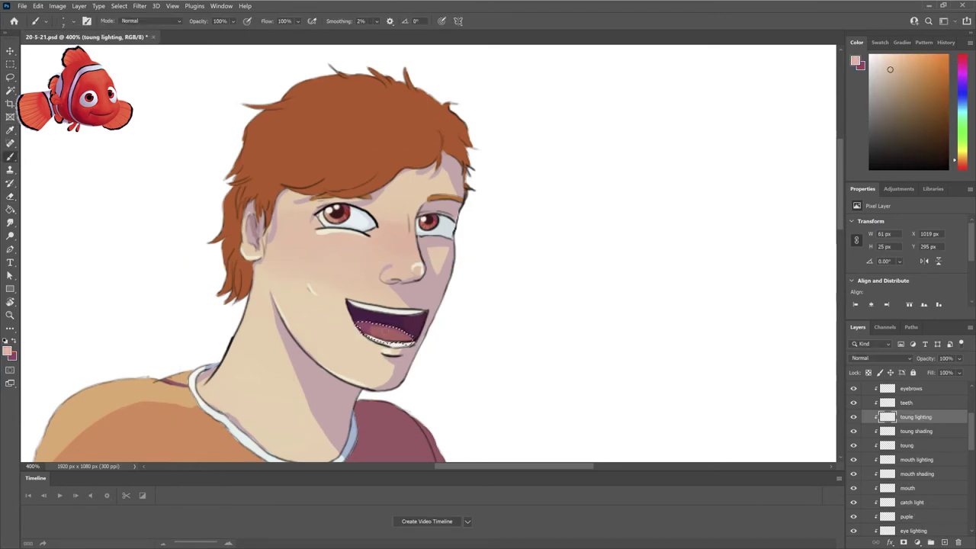
{"action": "key", "text": "e"}
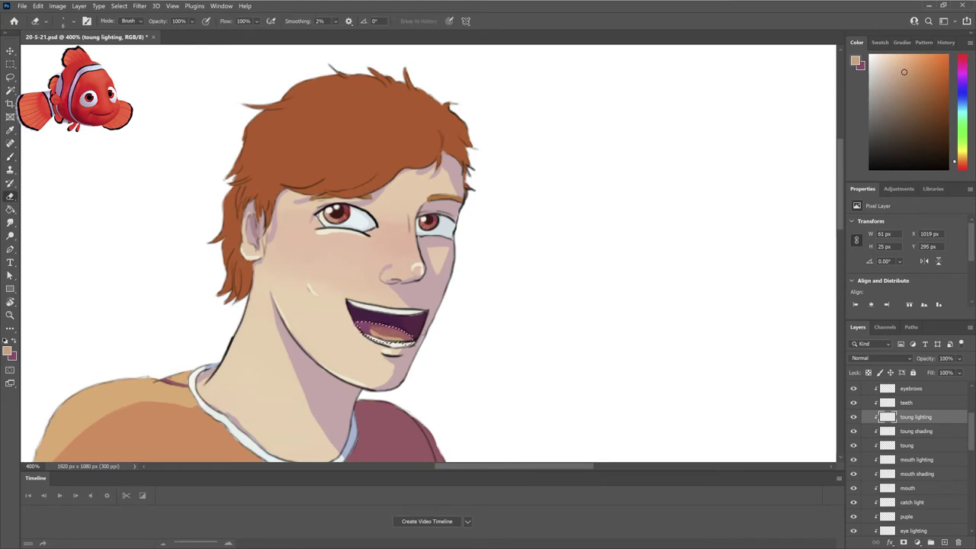
{"action": "key", "text": "ctrl+d"}
{"action": "key", "text": "b"}
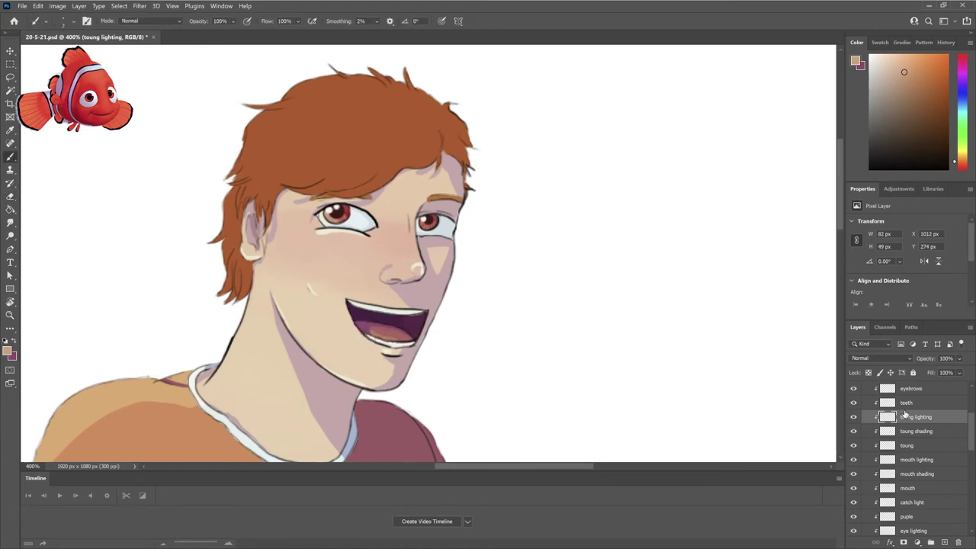
Shade the teeth light grey and highlight them near-white on 'teeth shading' and 'teeth lighting' layers.
{"action": "left_click", "coordinate": [907, 402]}
{"action": "left_click", "coordinate": [887, 402], "text": "ctrl"}
{"action": "key", "text": "ctrl+shift+alt+n"}
{"action": "double_click", "coordinate": [905, 402]}
{"action": "type", "text": "teeth shading"}
{"action": "key", "text": "Return"}
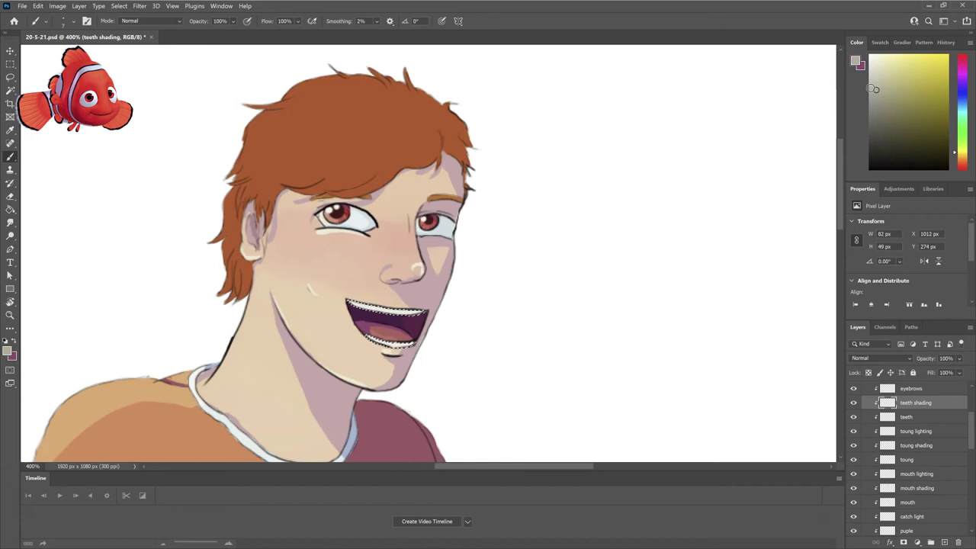
{"action": "left_click", "coordinate": [771, 138], "text": "alt"}
{"action": "key", "text": "ctrl+shift+alt+n"}
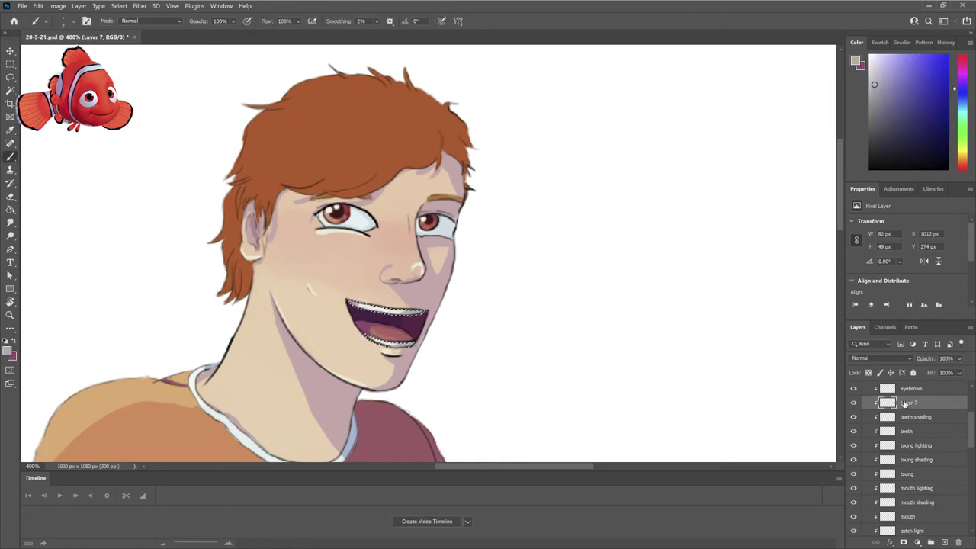
{"action": "double_click", "coordinate": [915, 402]}
{"action": "type", "text": "teeth lighting"}
{"action": "key", "text": "Return"}
{"action": "left_click", "coordinate": [404, 311], "text": "alt"}
{"action": "key", "text": "ctrl+d"}
Add an 'eyebrows shading' layer from the eyebrow selection and choose a mauve shading colour.
{"action": "key", "text": "e"}
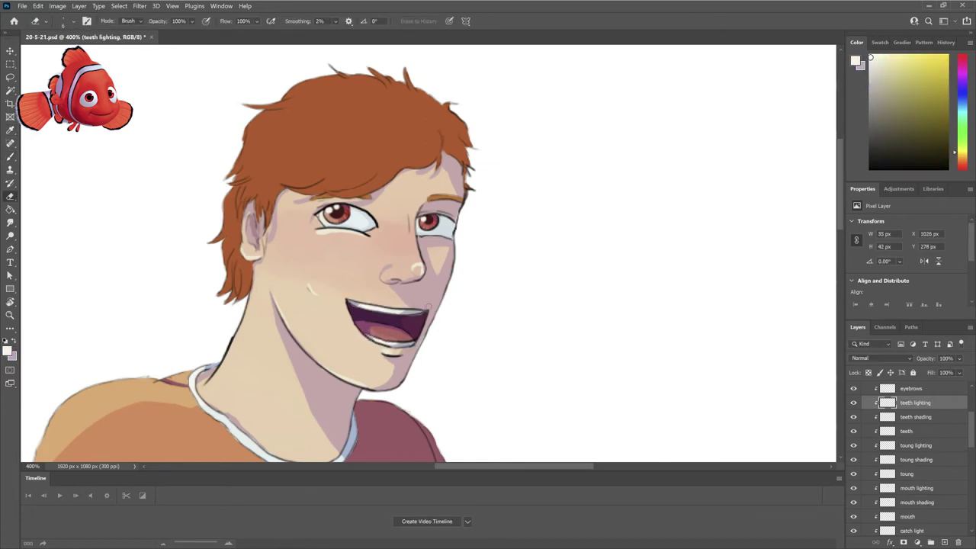
{"action": "scroll", "coordinate": [710, 316], "scroll_direction": "up", "scroll_amount": 1}
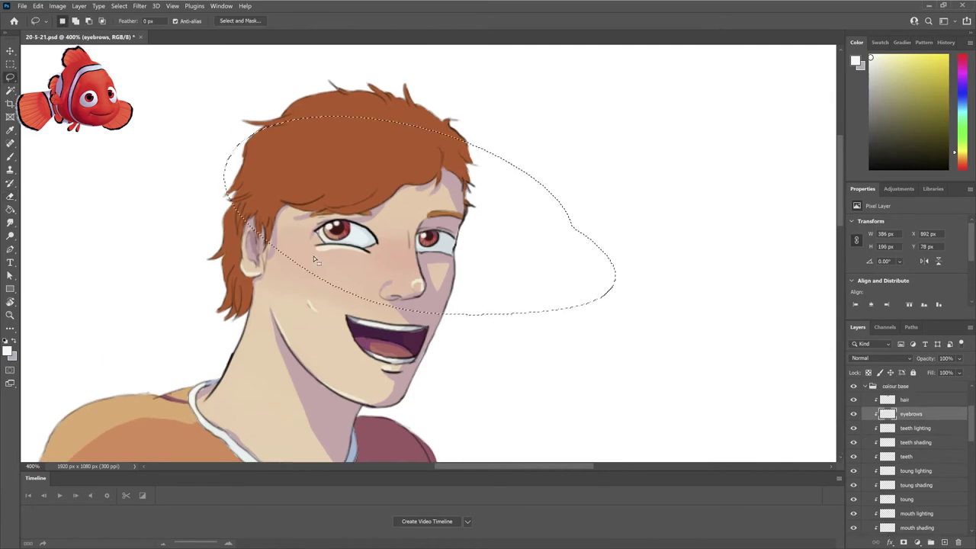
{"action": "left_click", "coordinate": [911, 443]}
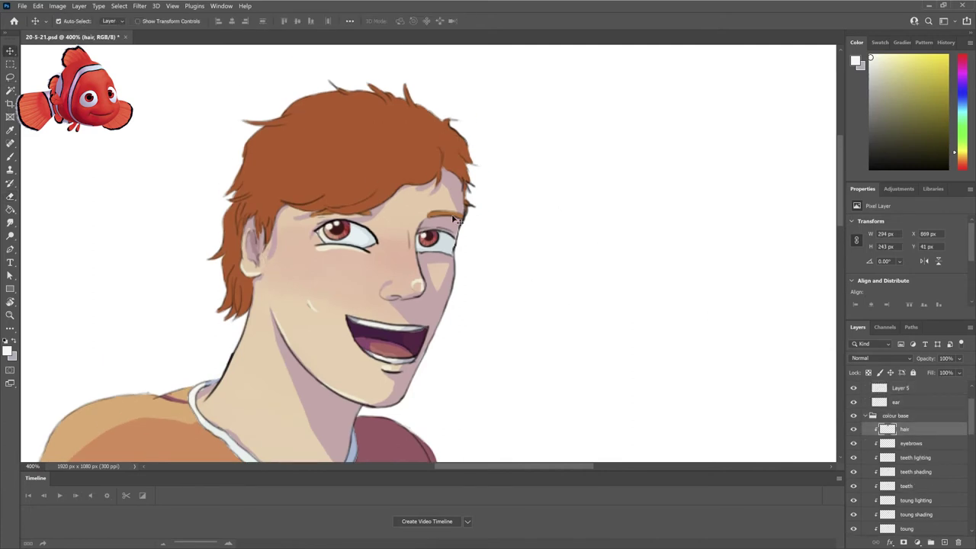
{"action": "left_click", "coordinate": [887, 444], "text": "ctrl"}
{"action": "key", "text": "b"}
{"action": "key", "text": "ctrl+shift+alt+n"}
{"action": "double_click", "coordinate": [912, 443]}
{"action": "type", "text": "eyebrows shading"}
{"action": "left_click", "coordinate": [929, 86]}
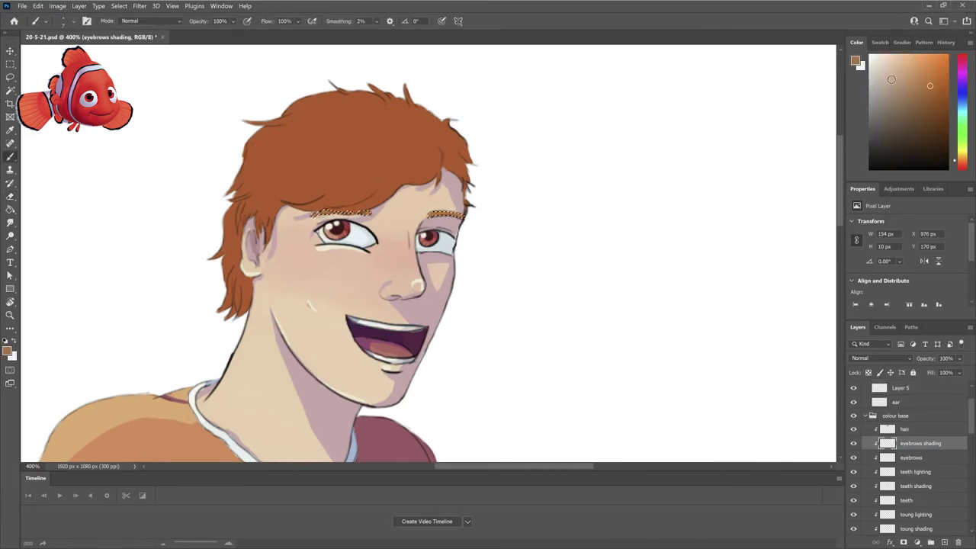
{"action": "left_click", "coordinate": [963, 59]}
{"action": "left_click", "coordinate": [893, 102]}
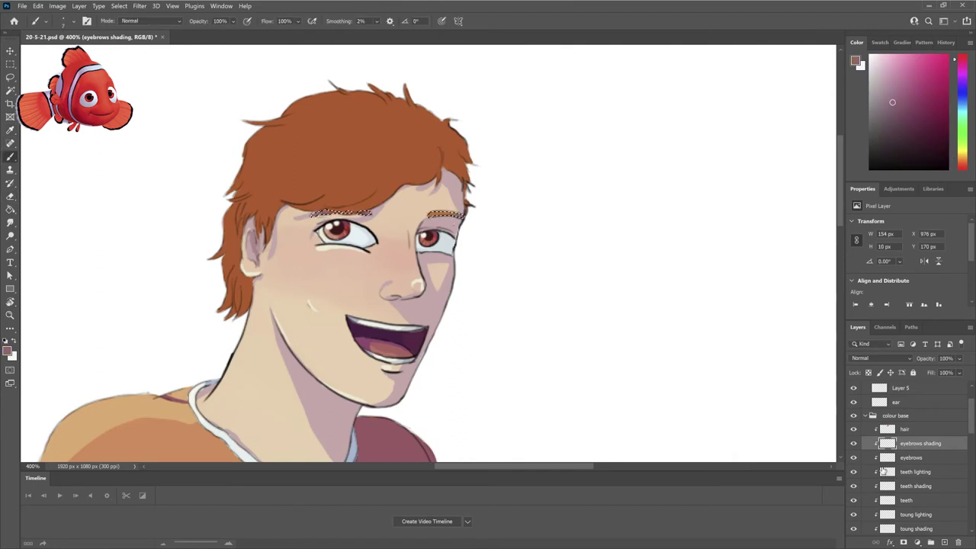
Add an 'eyebrows lighting' layer with a pale yellow-orange highlight colour, then deselect.
{"action": "key", "text": "ctrl+shift+alt+n"}
{"action": "double_click", "coordinate": [912, 444]}
{"action": "type", "text": "eyebrows lighting"}
{"action": "left_click", "coordinate": [963, 153]}
{"action": "left_click", "coordinate": [902, 70]}
{"action": "left_click", "coordinate": [963, 160]}
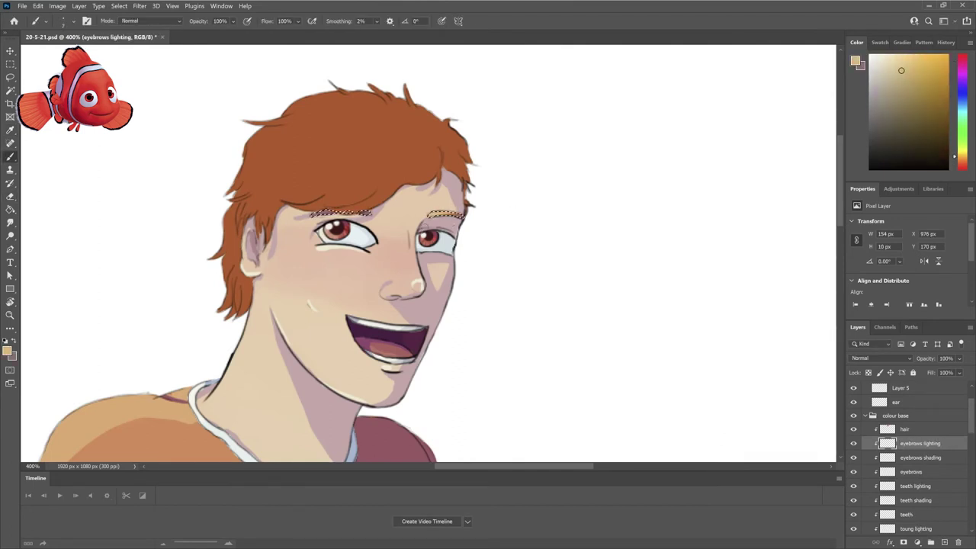
{"action": "key", "text": "ctrl+d"}
Lasso the hair on a new layer and paint dark shading along the hairline and upper hair.
{"action": "key", "text": "alt+]"}
{"action": "key", "text": "l"}
{"action": "left_click_drag", "start_coordinate": [577, 319], "coordinate": [109, 322]}
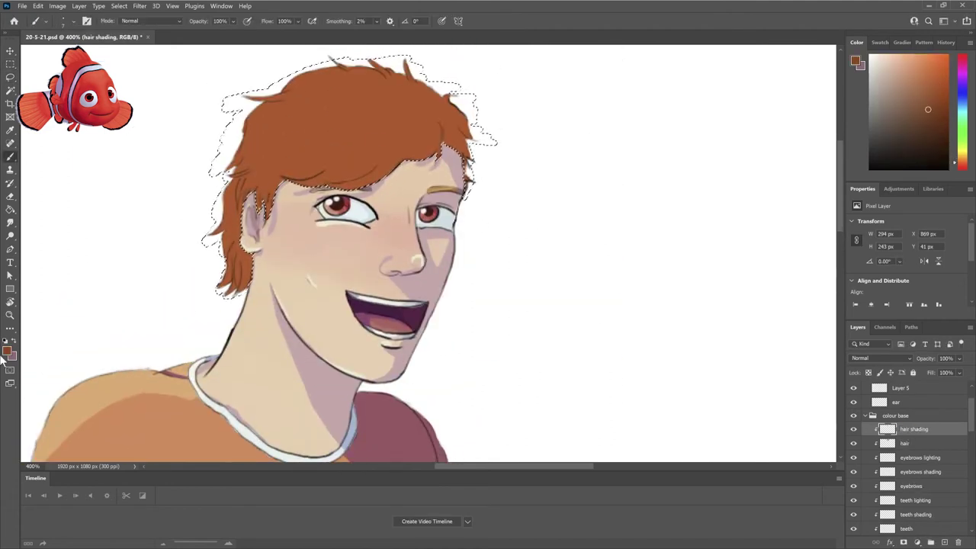
{"action": "mouse_move", "coordinate": [298, 185]}
{"action": "left_mouse_down"}
{"action": "mouse_move", "coordinate": [412, 164]}
{"action": "mouse_move", "coordinate": [305, 187]}
{"action": "mouse_move", "coordinate": [418, 138]}
{"action": "mouse_move", "coordinate": [374, 171]}
{"action": "mouse_move", "coordinate": [305, 187]}
{"action": "mouse_move", "coordinate": [412, 164]}
{"action": "mouse_move", "coordinate": [306, 185]}
{"action": "left_mouse_up"}
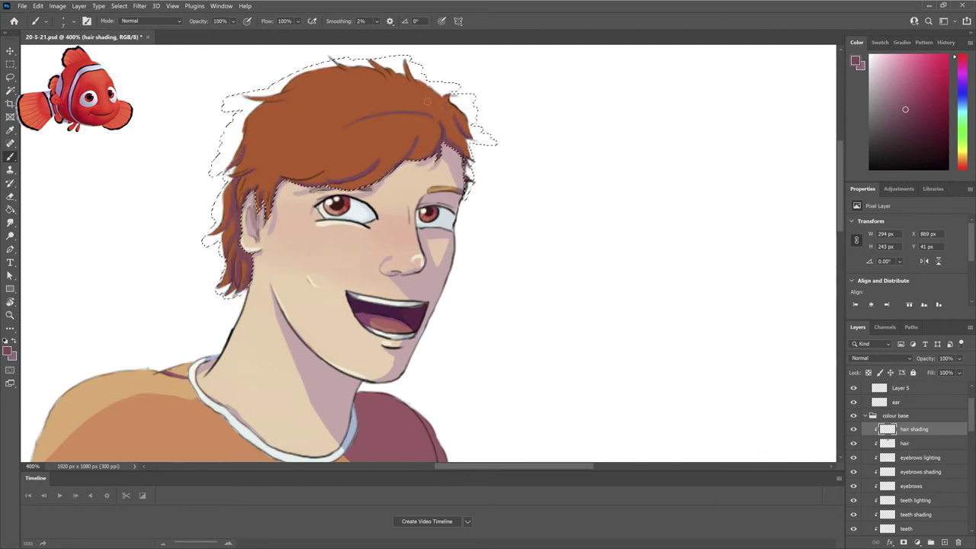
{"action": "left_click_drag", "start_coordinate": [259, 102], "coordinate": [419, 96]}
{"action": "key", "text": "e"}
{"action": "key", "text": "b"}
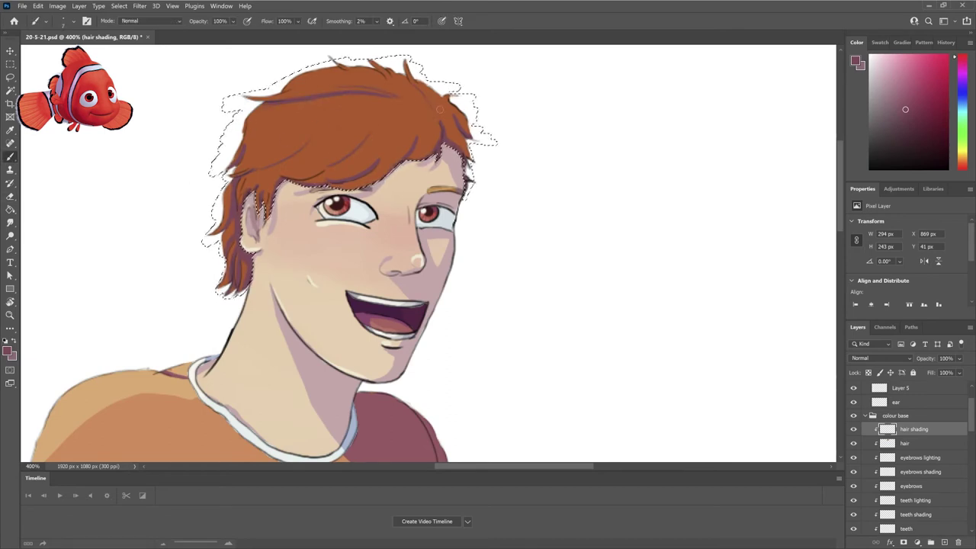
{"action": "scroll", "coordinate": [427, 251], "scroll_direction": "down", "scroll_amount": 3}
{"action": "scroll", "coordinate": [427, 252], "scroll_direction": "up", "scroll_amount": 4}
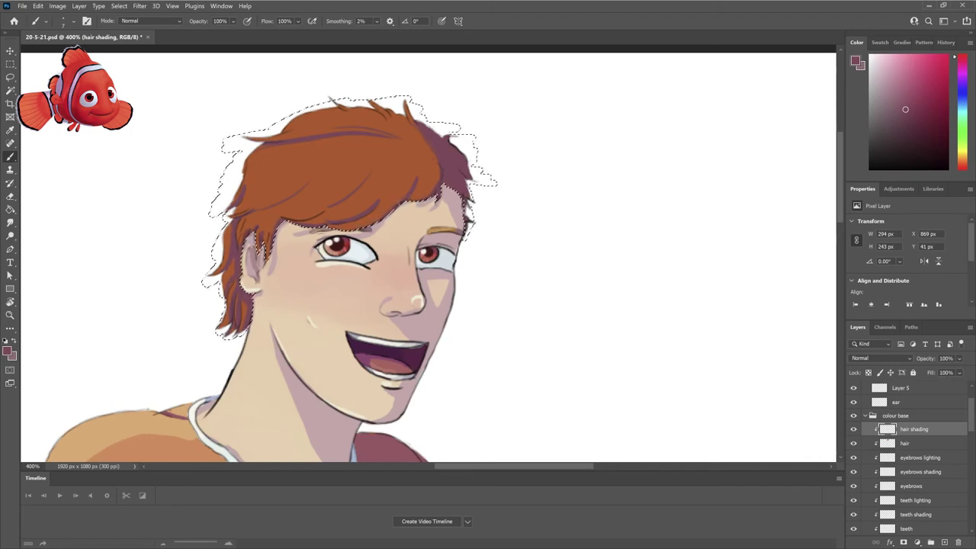
Add a 'hair lighting' layer and paint light highlights across the bangs.
{"action": "key", "text": "ctrl+shift+n"}
{"action": "type", "text": "hair lighting"}
{"action": "key", "text": "Return"}
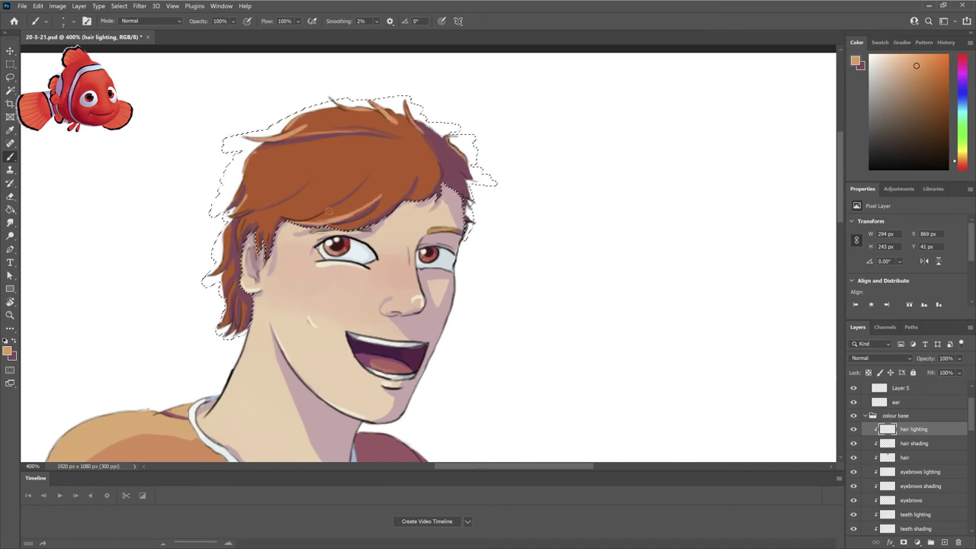
{"action": "mouse_move", "coordinate": [329, 211]}
{"action": "left_mouse_down"}
{"action": "mouse_move", "coordinate": [377, 183]}
{"action": "mouse_move", "coordinate": [405, 188]}
{"action": "left_mouse_up"}
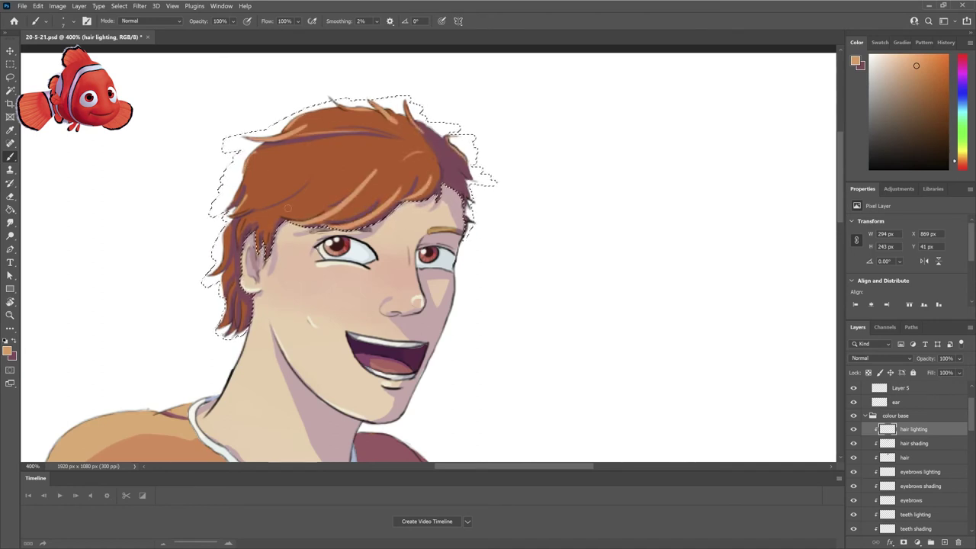
{"action": "left_click_drag", "start_coordinate": [237, 212], "coordinate": [310, 176]}
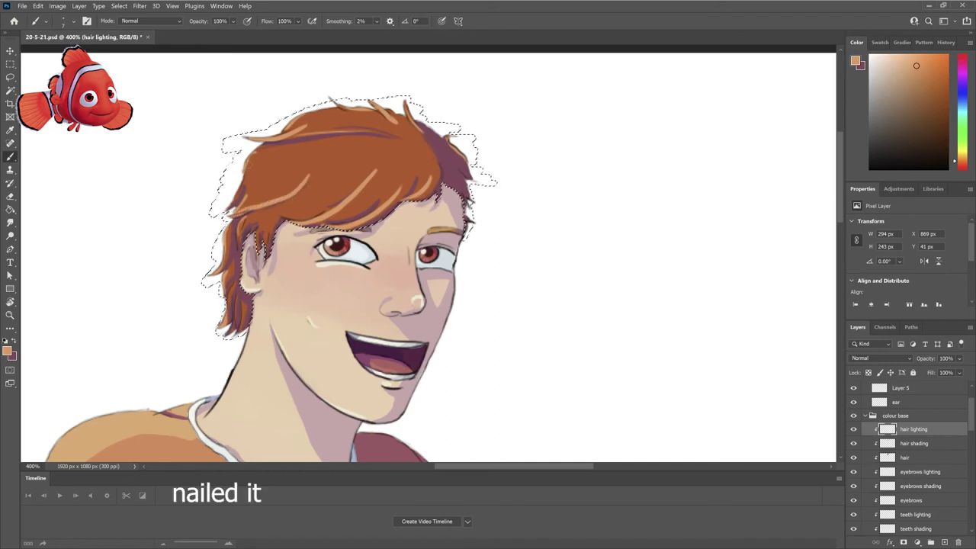
Remove an unused extra layer and zoom back in on the head.
{"action": "key", "text": "ctrl+shift+alt+n"}
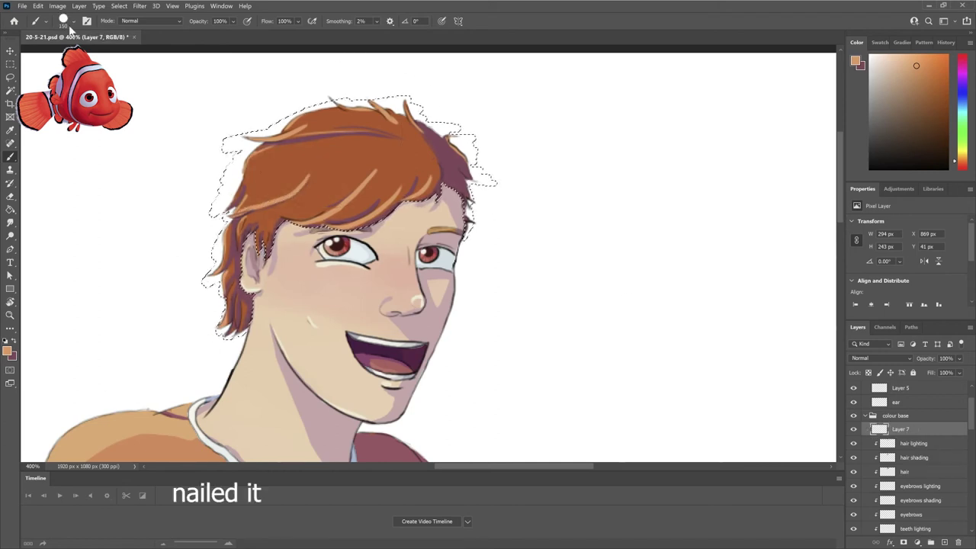
{"action": "scroll", "coordinate": [695, 178], "scroll_direction": "down", "scroll_amount": 5}
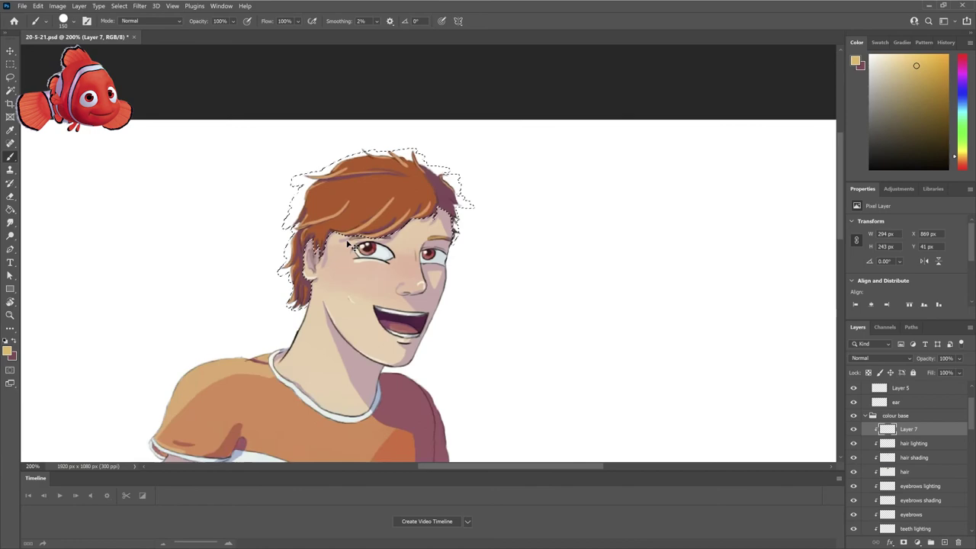
{"action": "key", "text": "m"}
{"action": "key", "text": "ctrl+z"}
{"action": "key", "text": "ctrl+plus"}
{"action": "key", "text": "ctrl+plus"}
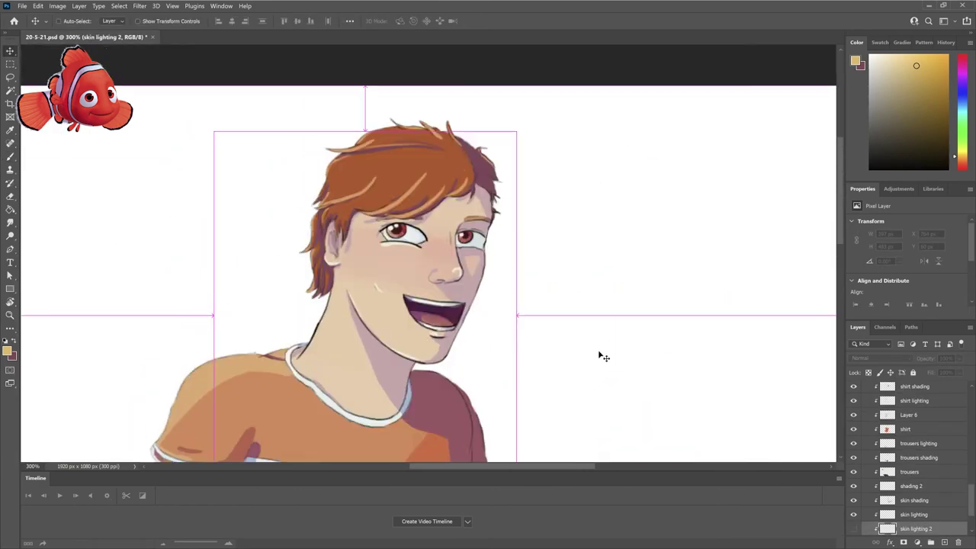
{"action": "key", "text": "e"}
{"action": "key", "text": "b"}
On the hair shading layer, load the hair selection and sample orange hair tones.
{"action": "left_click", "coordinate": [416, 174], "text": "alt"}
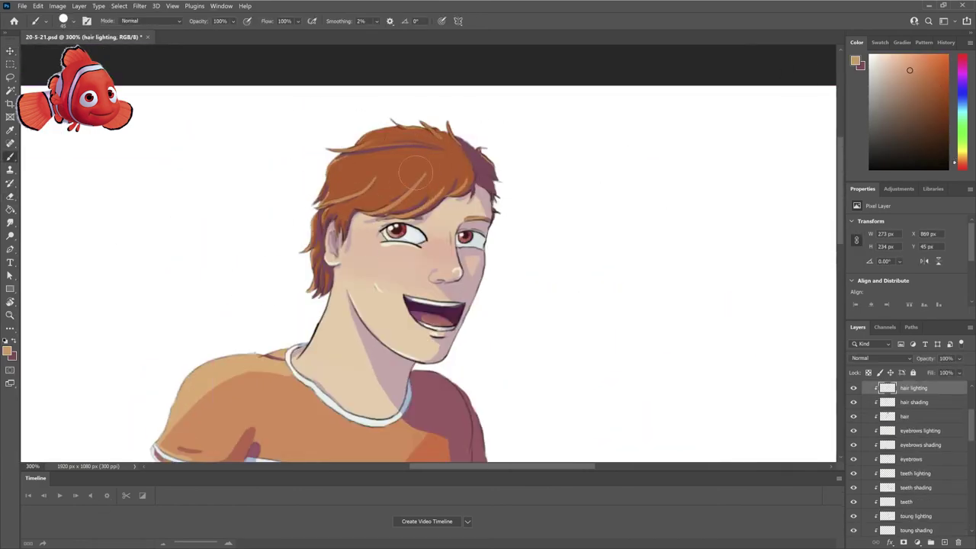
{"action": "key", "text": "alt+bracketleft"}
{"action": "key", "text": "x"}
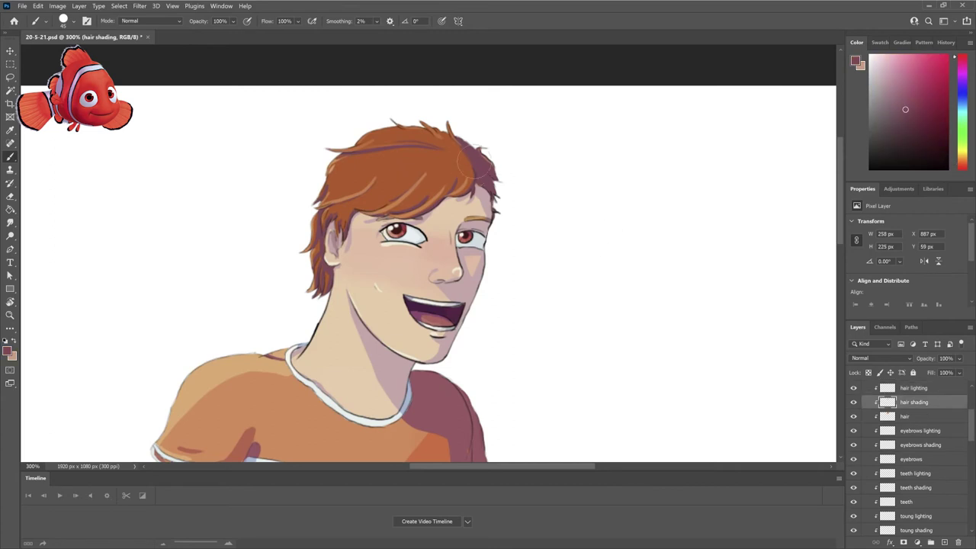
{"action": "left_click", "coordinate": [887, 417], "text": "ctrl"}
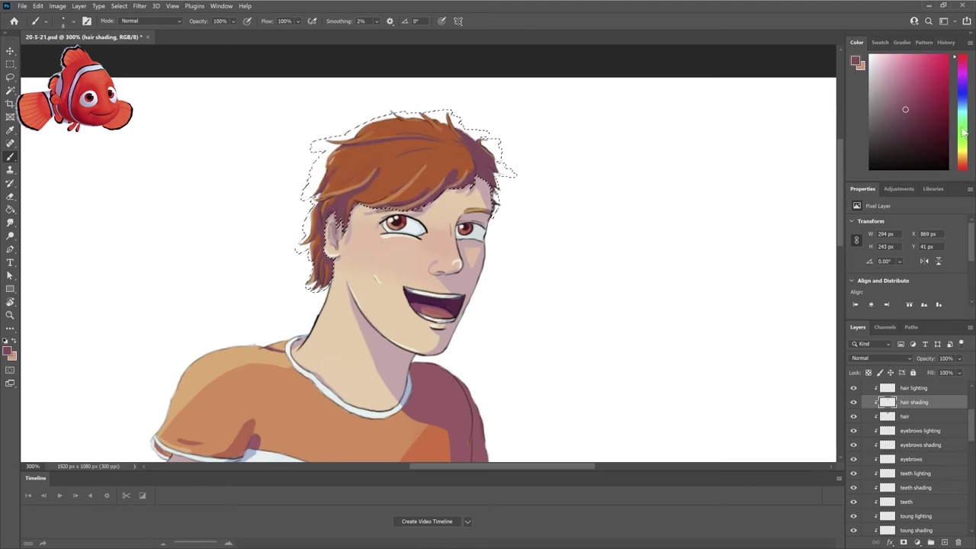
{"action": "left_click", "coordinate": [341, 226], "text": "alt"}
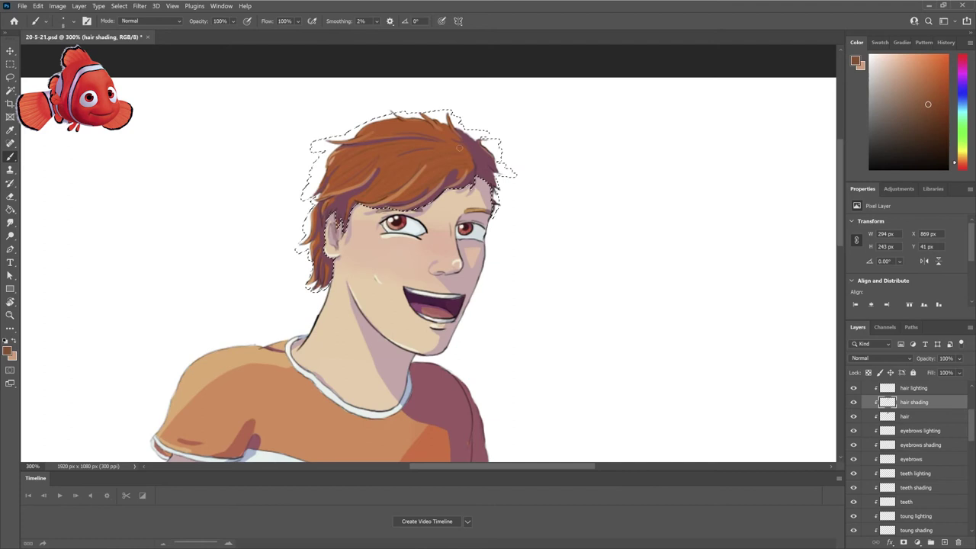
{"action": "key", "text": "ctrl+shift+alt+n"}
{"action": "left_click", "coordinate": [342, 227], "text": "alt"}
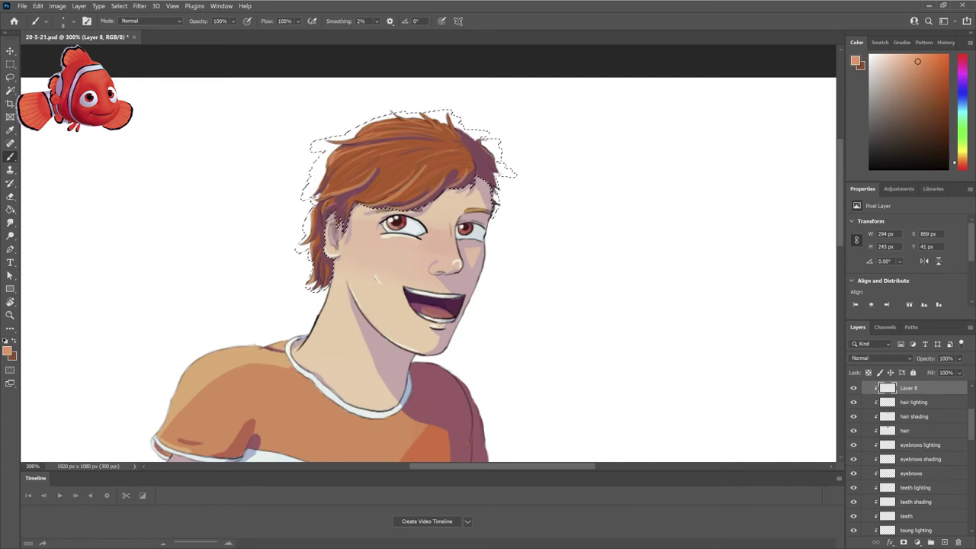
Deselect, add a new layer above base, and pick a lighter peach skin tone.
{"action": "key", "text": "m"}
{"action": "key", "text": "ctrl+d"}
{"action": "scroll", "coordinate": [907, 458], "scroll_direction": "down", "scroll_amount": 5}
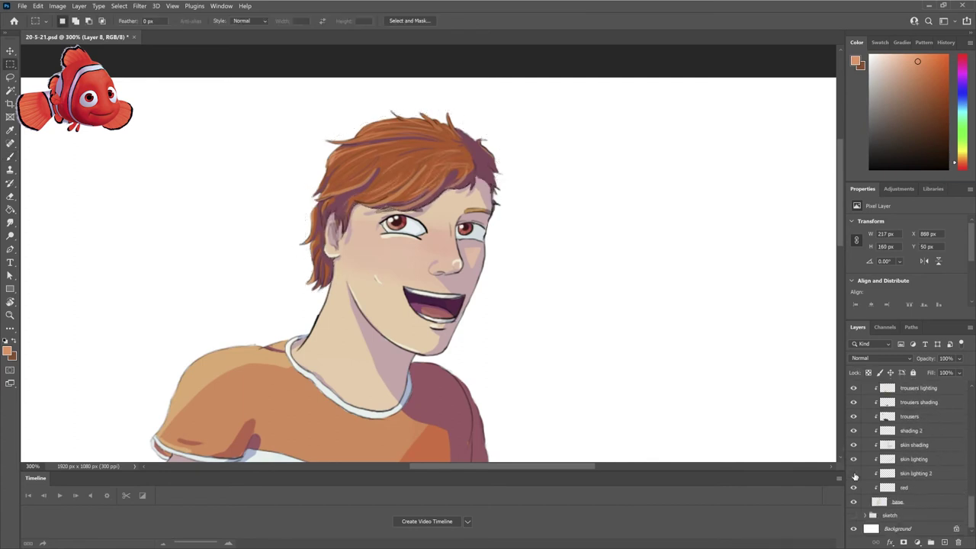
{"action": "left_click", "coordinate": [907, 499]}
{"action": "key", "text": "ctrl+shift+alt+n"}
{"action": "scroll", "coordinate": [759, 405], "scroll_direction": "down", "scroll_amount": 3}
{"action": "scroll", "coordinate": [759, 405], "scroll_direction": "up", "scroll_amount": 1}
{"action": "key", "text": "b"}
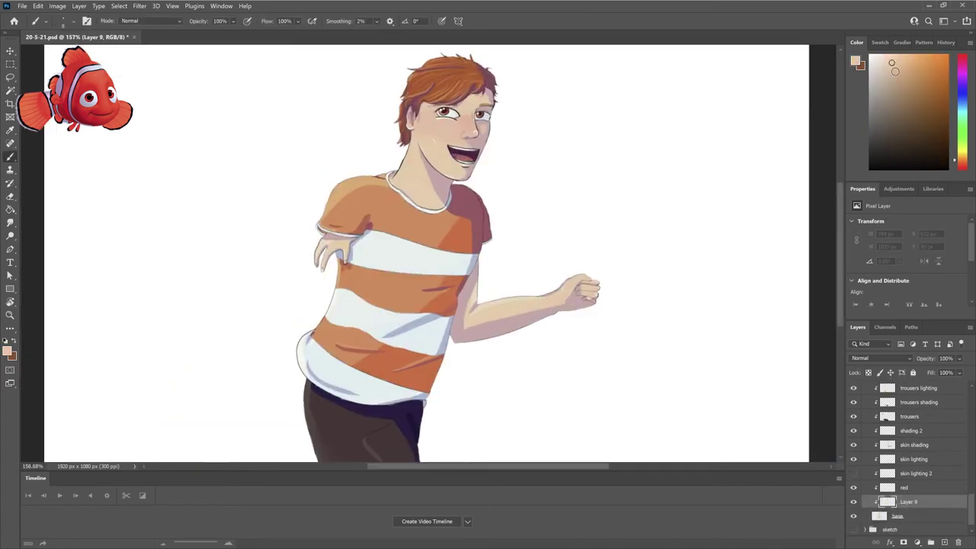
{"action": "left_click", "coordinate": [524, 309], "text": "alt"}
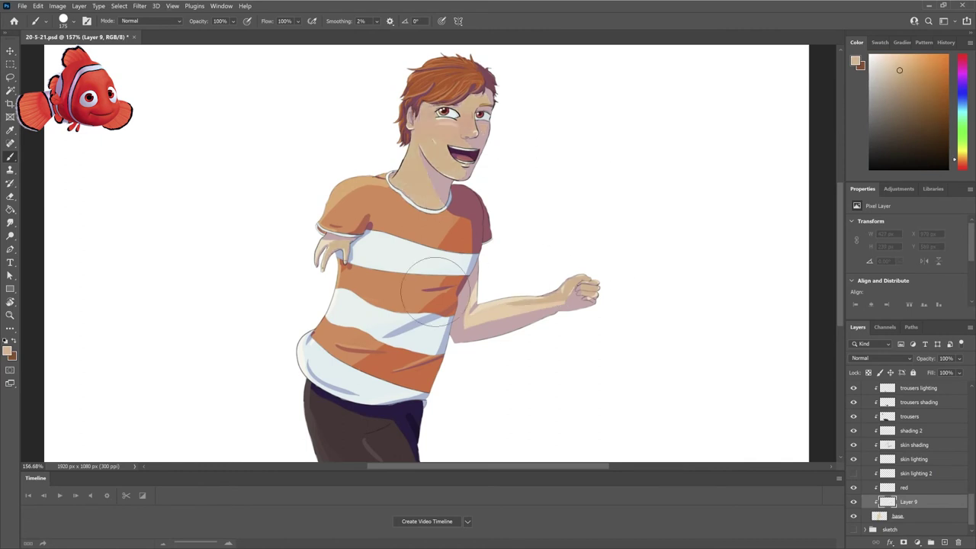
{"action": "key", "text": "ctrl+1"}
Move the background group below colour base, fill it lavender, and add two clipped layers.
{"action": "left_click", "coordinate": [931, 541]}
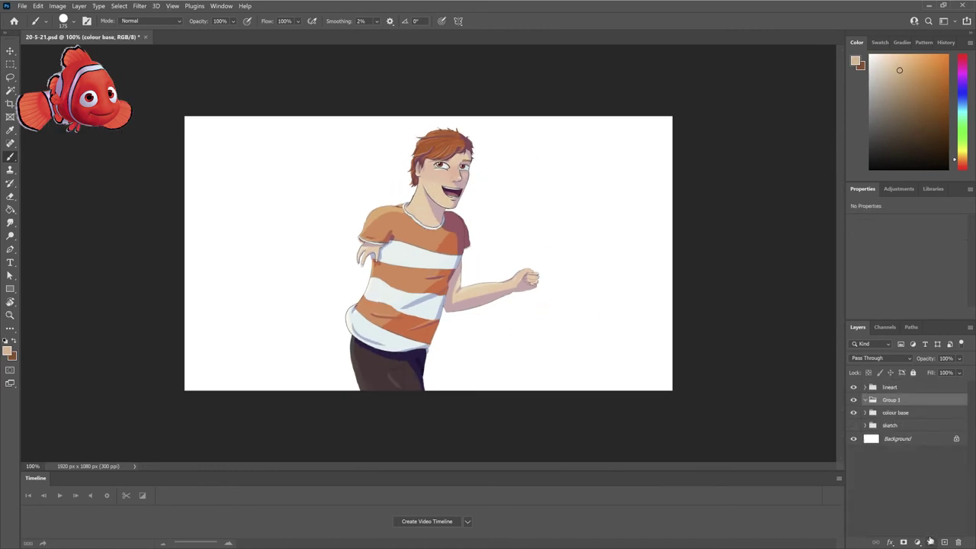
{"action": "left_click_drag", "start_coordinate": [892, 403], "coordinate": [897, 420]}
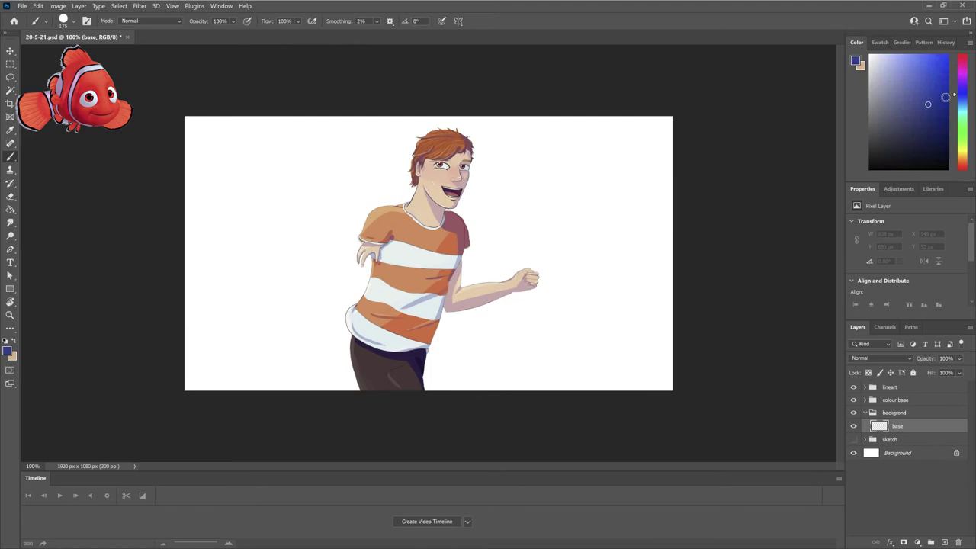
{"action": "key", "text": "alt+BackSpace"}
{"action": "key", "text": "ctrl+alt+g"}
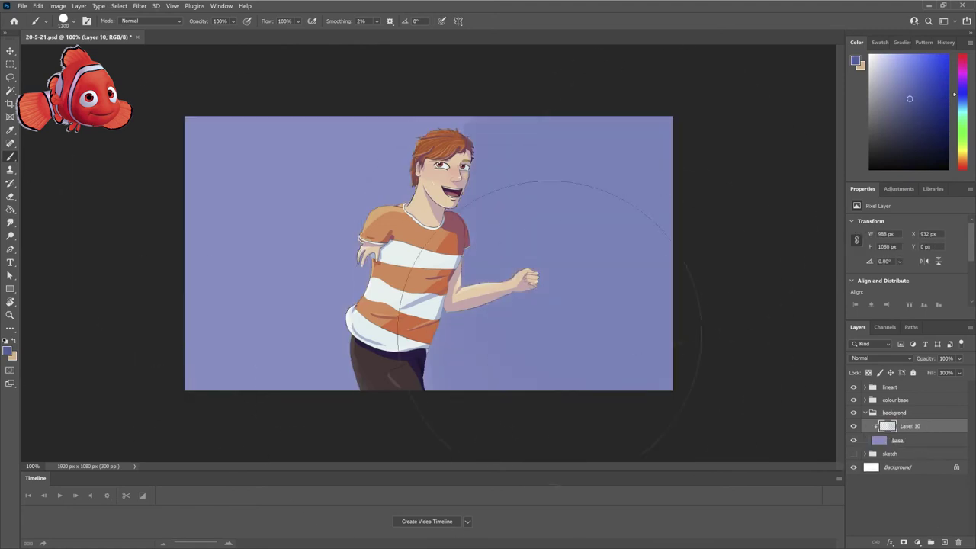
{"action": "key", "text": "ctrl+shift+alt+n"}
{"action": "key", "text": "x"}
{"action": "key", "text": "bracketleft"}
{"action": "key", "text": "bracketleft"}
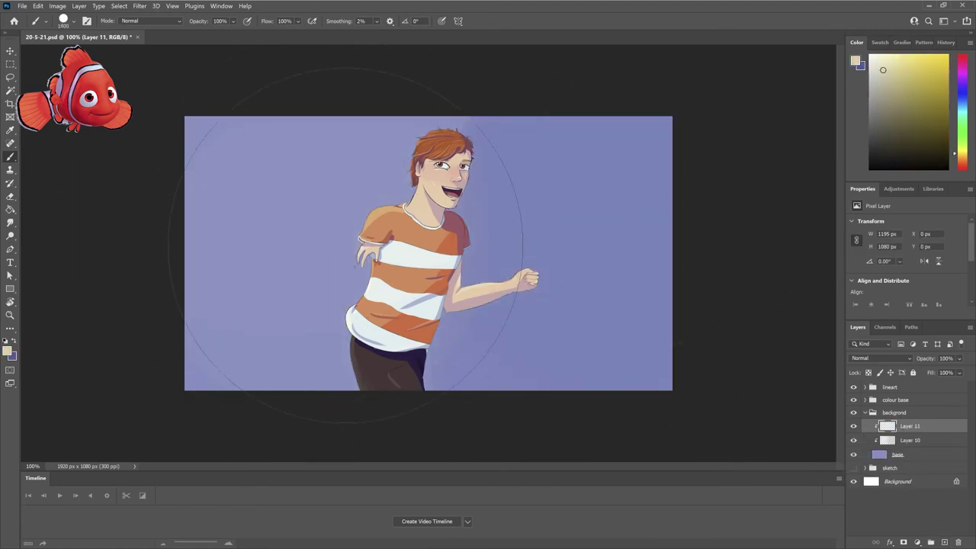
Test soft light strokes over the upper-left background, undoing each attempt.
{"action": "mouse_move", "coordinate": [246, 235]}
{"action": "left_mouse_down"}
{"action": "mouse_move", "coordinate": [272, 164]}
{"action": "mouse_move", "coordinate": [283, 175]}
{"action": "left_mouse_up"}
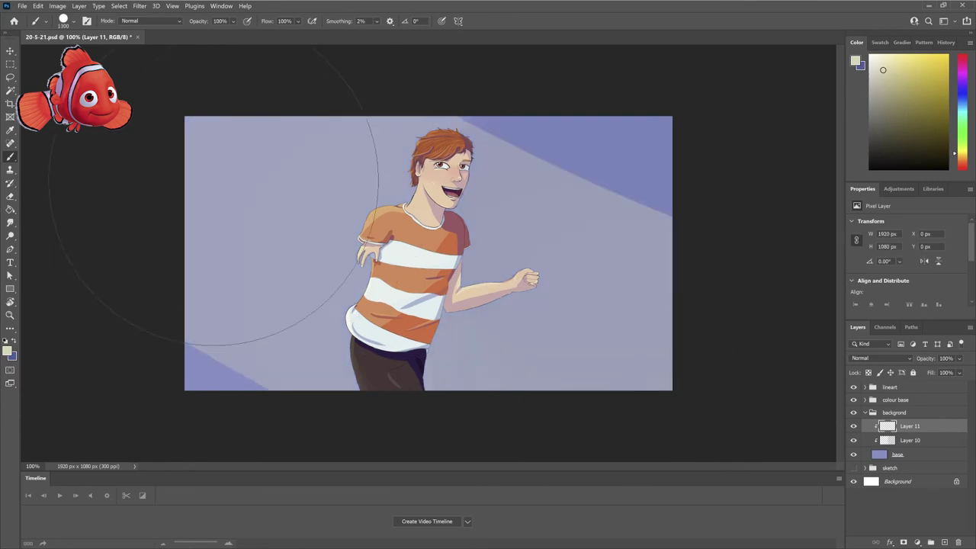
{"action": "key", "text": "bracketleft"}
{"action": "key", "text": "bracketleft"}
{"action": "key", "text": "bracketleft"}
{"action": "key", "text": "bracketleft"}
{"action": "key", "text": "bracketleft"}
{"action": "key", "text": "ctrl+z"}
{"action": "left_click_drag", "start_coordinate": [191, 126], "coordinate": [257, 124]}
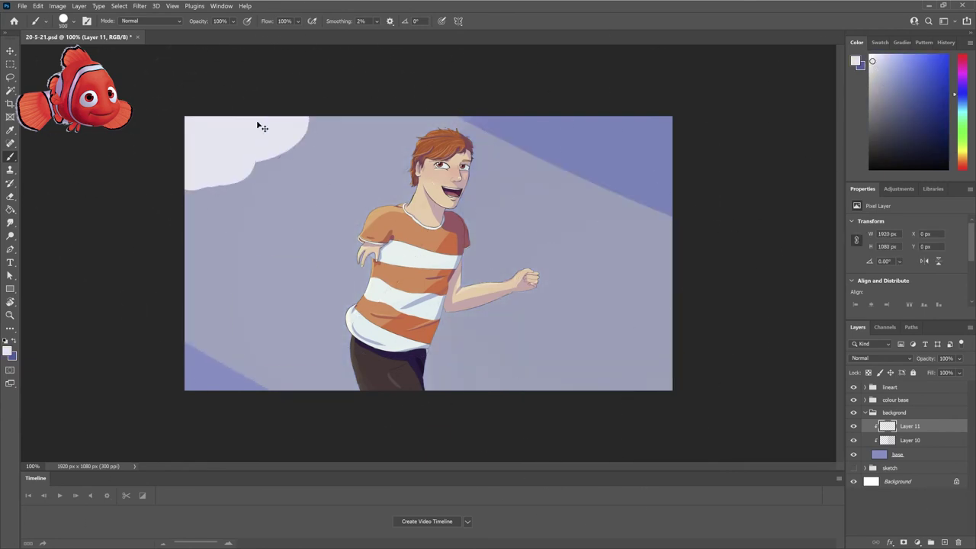
{"action": "mouse_move", "coordinate": [174, 251]}
{"action": "left_mouse_down"}
{"action": "mouse_move", "coordinate": [186, 151]}
{"action": "mouse_move", "coordinate": [426, 98]}
{"action": "mouse_move", "coordinate": [174, 182]}
{"action": "mouse_move", "coordinate": [186, 244]}
{"action": "left_mouse_up"}
{"action": "key", "text": "ctrl+z"}
{"action": "mouse_move", "coordinate": [358, 153]}
{"action": "left_mouse_down"}
{"action": "mouse_move", "coordinate": [157, 168]}
{"action": "mouse_move", "coordinate": [436, 104]}
{"action": "left_mouse_up"}
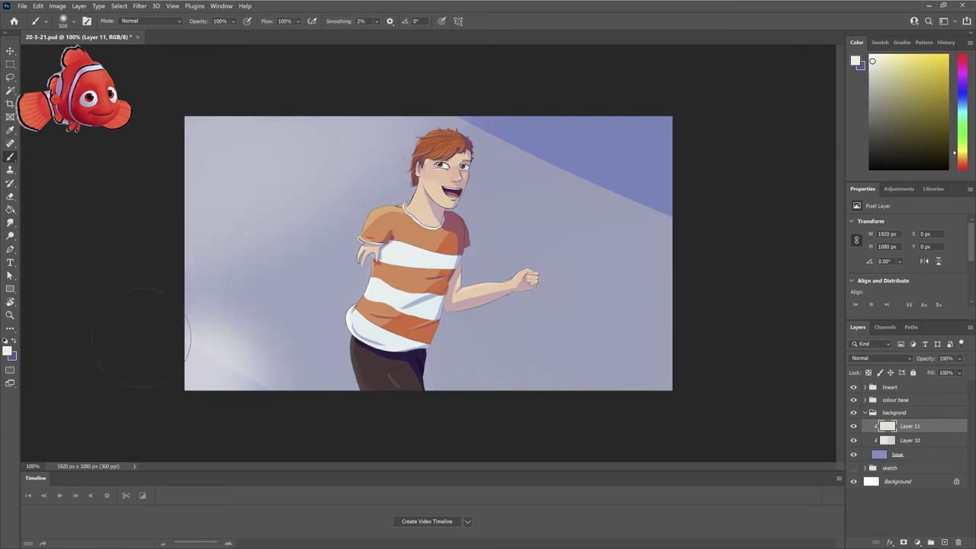
{"action": "key", "text": "ctrl+z"}
{"action": "key", "text": "bracketright"}
{"action": "key", "text": "bracketright"}
{"action": "key", "text": "bracketright"}
{"action": "key", "text": "bracketright"}
{"action": "key", "text": "bracketright"}
{"action": "left_click_drag", "start_coordinate": [283, 163], "coordinate": [126, 347]}
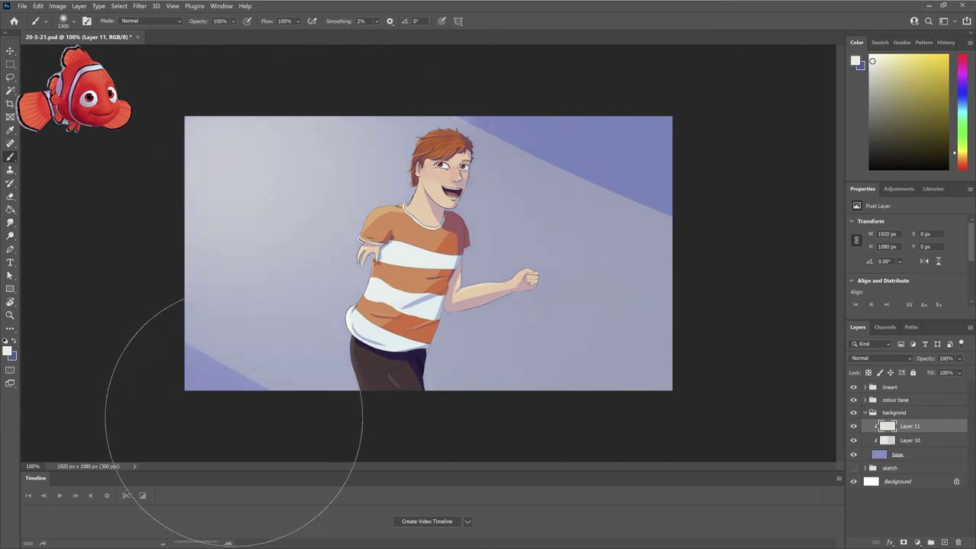
{"action": "key", "text": "ctrl+z"}
Switch to a light yellow and compare a broad light overlay before undoing it.
{"action": "left_click", "coordinate": [910, 99]}
{"action": "left_click", "coordinate": [887, 69]}
{"action": "key", "text": "ctrl+z"}
{"action": "key", "text": "ctrl+shift+z"}
{"action": "key", "text": "ctrl+z"}
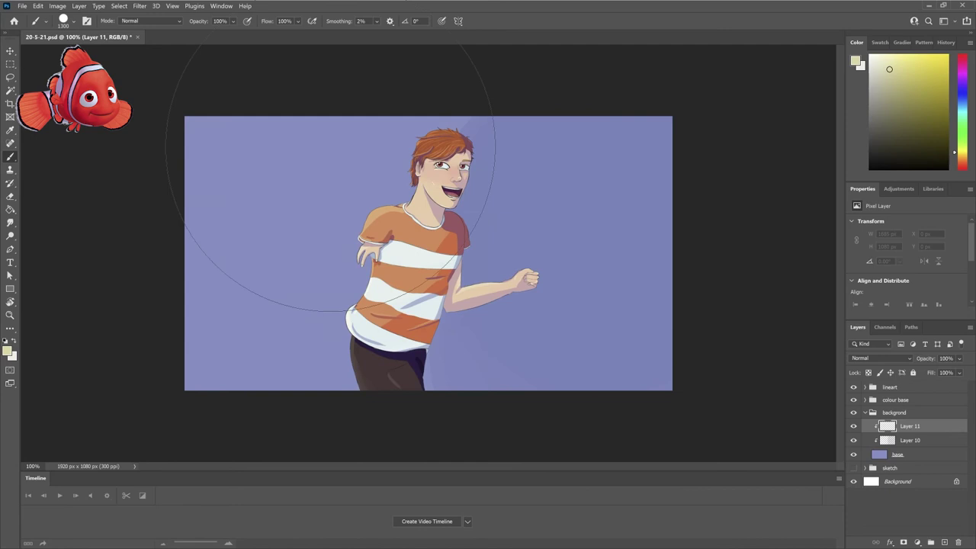
{"action": "key", "text": "ctrl+shift+z"}
{"action": "key", "text": "ctrl+z"}
{"action": "key", "text": "bracketleft"}
{"action": "key", "text": "bracketleft"}
{"action": "key", "text": "bracketleft"}
{"action": "key", "text": "bracketleft"}
{"action": "key", "text": "bracketright"}
{"action": "key", "text": "bracketright"}
{"action": "key", "text": "bracketright"}
{"action": "key", "text": "bracketright"}
{"action": "key", "text": "bracketright"}
{"action": "key", "text": "bracketright"}
{"action": "key", "text": "bracketright"}
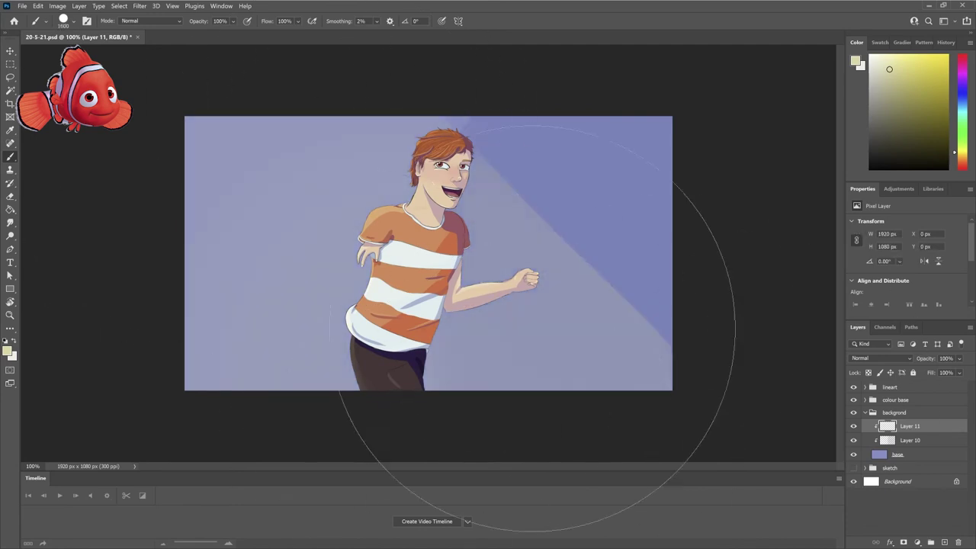
{"action": "left_click_drag", "start_coordinate": [599, 360], "coordinate": [648, 336]}
{"action": "key", "text": "ctrl+z"}
On Layer 11, paint soft light at the upper left, leaving a lit diagonal shaft.
{"action": "left_click", "coordinate": [910, 425]}
{"action": "left_click_drag", "start_coordinate": [824, 427], "coordinate": [850, 328]}
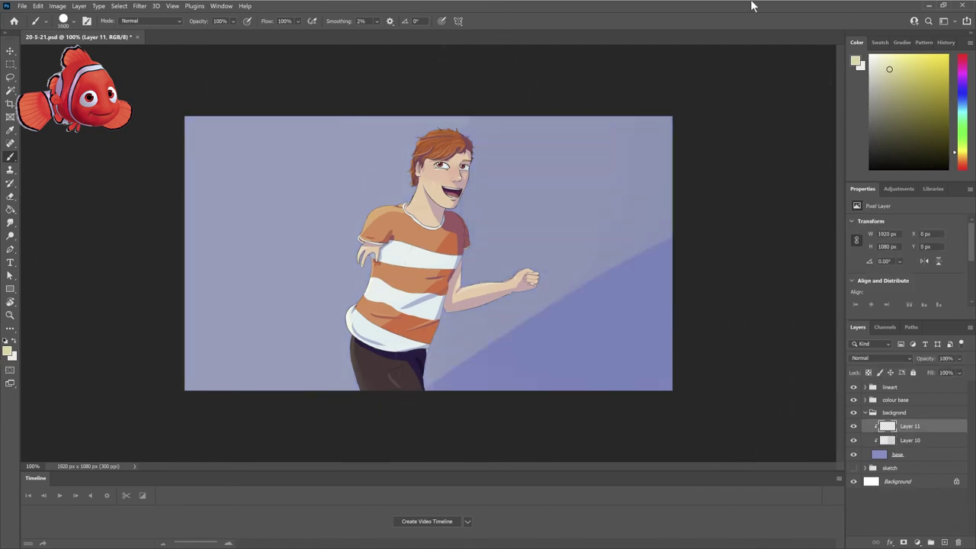
{"action": "key", "text": "ctrl+z"}
{"action": "left_click_drag", "start_coordinate": [475, 45], "coordinate": [292, 320]}
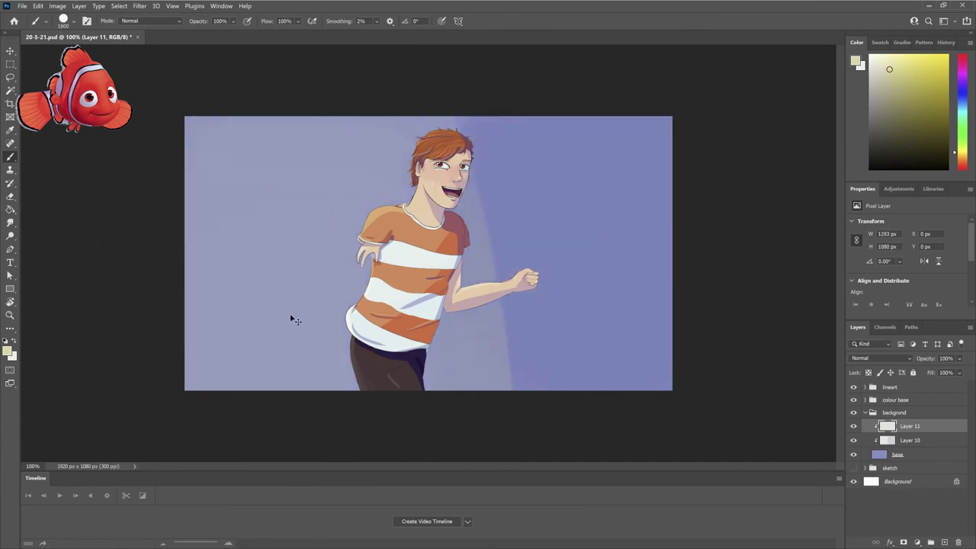
{"action": "mouse_move", "coordinate": [54, 372]}
{"action": "left_mouse_down"}
{"action": "mouse_move", "coordinate": [175, 164]}
{"action": "mouse_move", "coordinate": [305, 87]}
{"action": "left_mouse_up"}
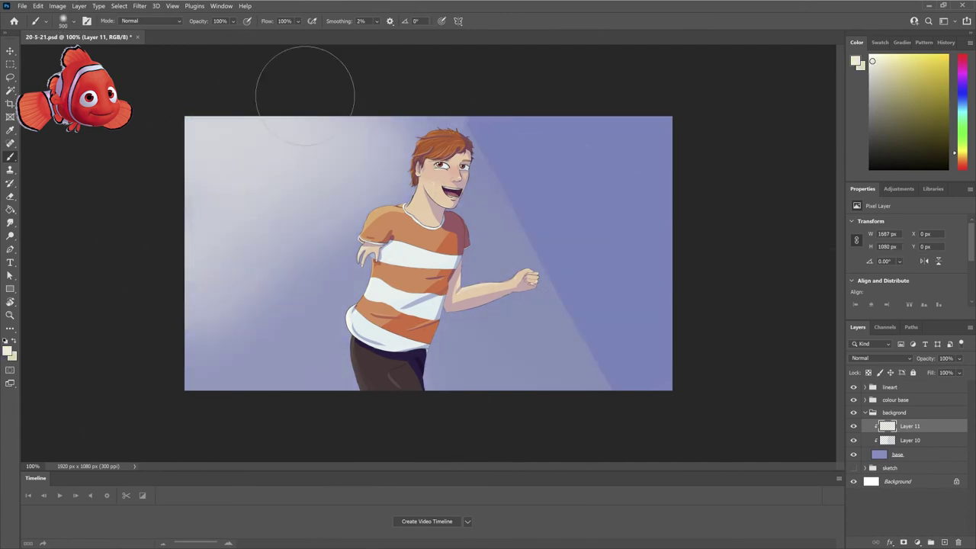
{"action": "key", "text": "ctrl+z"}
{"action": "left_click_drag", "start_coordinate": [157, 305], "coordinate": [113, 194]}
On Layer 10, paint the right side of the background a deep blue.
{"action": "key", "text": "ctrl+z"}
{"action": "left_click", "coordinate": [910, 440]}
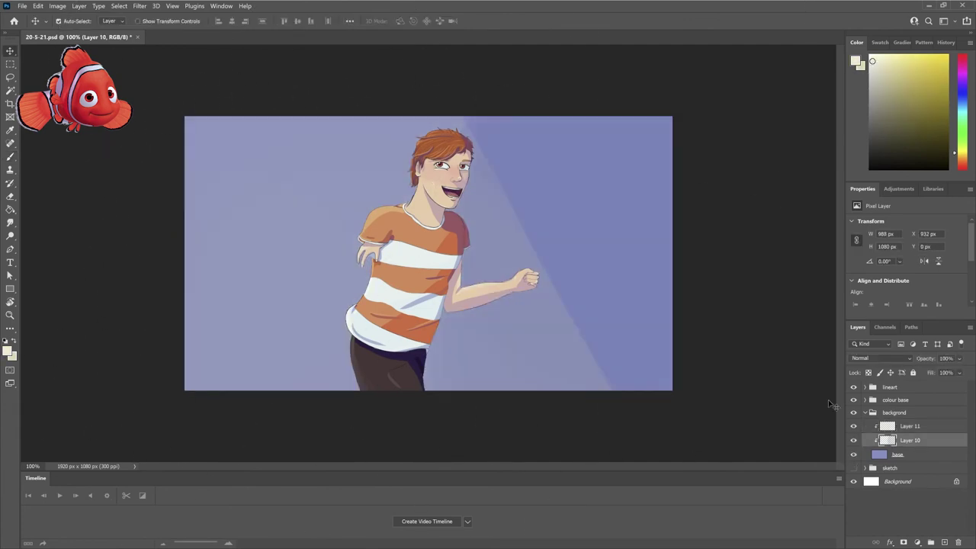
{"action": "left_click", "coordinate": [562, 153], "text": "alt"}
{"action": "left_click", "coordinate": [910, 86]}
{"action": "left_click_drag", "start_coordinate": [595, 327], "coordinate": [517, 392]}
{"action": "key", "text": "ctrl+z"}
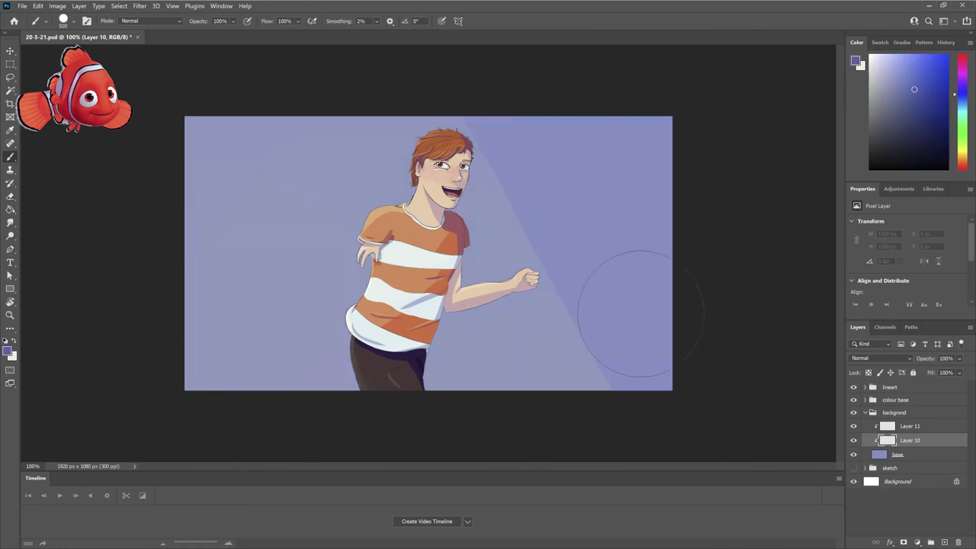
{"action": "mouse_move", "coordinate": [632, 306]}
{"action": "left_mouse_down"}
{"action": "mouse_move", "coordinate": [558, 95]}
{"action": "mouse_move", "coordinate": [624, 377]}
{"action": "mouse_move", "coordinate": [379, 124]}
{"action": "left_mouse_up"}
{"action": "key", "text": "ctrl+z"}
Erase the blue along the edges and around the head to shape a diagonal wedge.
{"action": "key", "text": "e"}
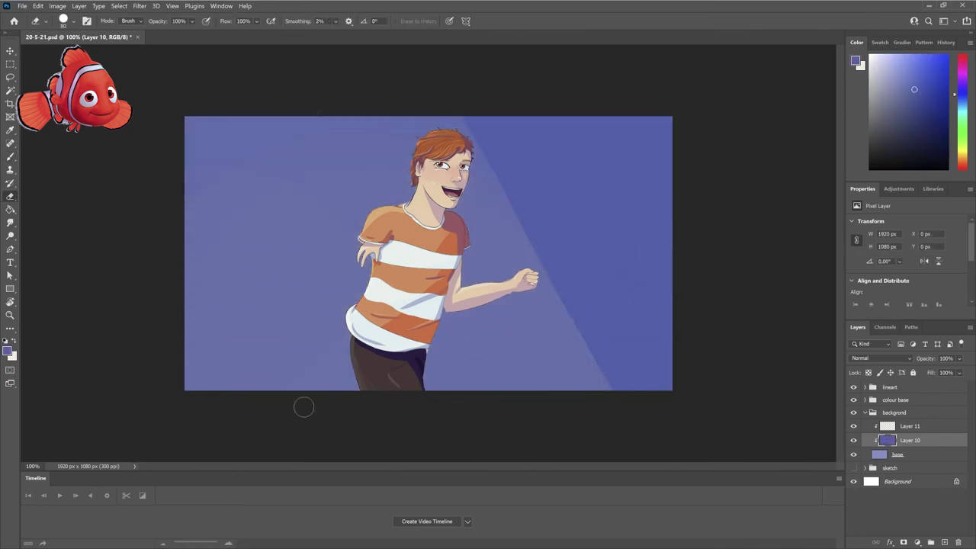
{"action": "mouse_move", "coordinate": [304, 408]}
{"action": "left_mouse_down"}
{"action": "mouse_move", "coordinate": [186, 105]}
{"action": "mouse_move", "coordinate": [461, 121]}
{"action": "left_mouse_up"}
{"action": "key", "text": "w"}
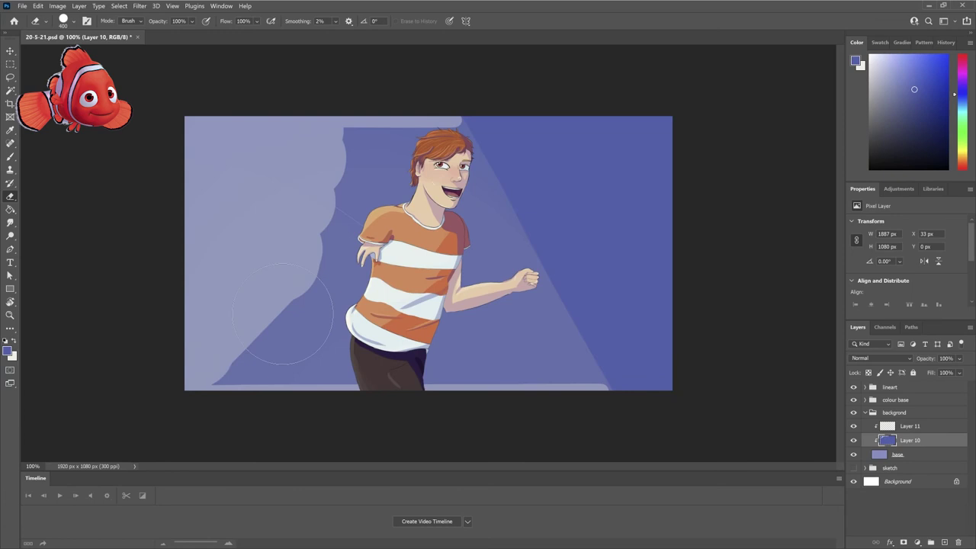
{"action": "mouse_move", "coordinate": [282, 313]}
{"action": "left_mouse_down"}
{"action": "mouse_move", "coordinate": [416, 94]}
{"action": "mouse_move", "coordinate": [473, 176]}
{"action": "left_mouse_up"}
{"action": "scroll", "coordinate": [473, 175], "scroll_direction": "up", "scroll_amount": 1}
{"action": "mouse_move", "coordinate": [419, 198]}
{"action": "left_mouse_down"}
{"action": "mouse_move", "coordinate": [404, 115]}
{"action": "mouse_move", "coordinate": [435, 183]}
{"action": "left_mouse_up"}
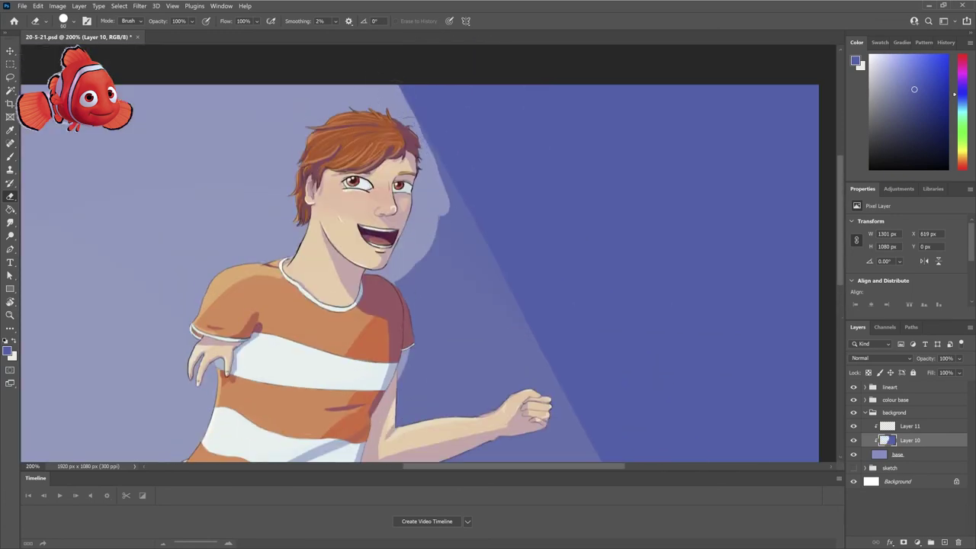
{"action": "mouse_move", "coordinate": [408, 96]}
{"action": "left_mouse_down"}
{"action": "mouse_move", "coordinate": [440, 198]}
{"action": "mouse_move", "coordinate": [424, 297]}
{"action": "left_mouse_up"}
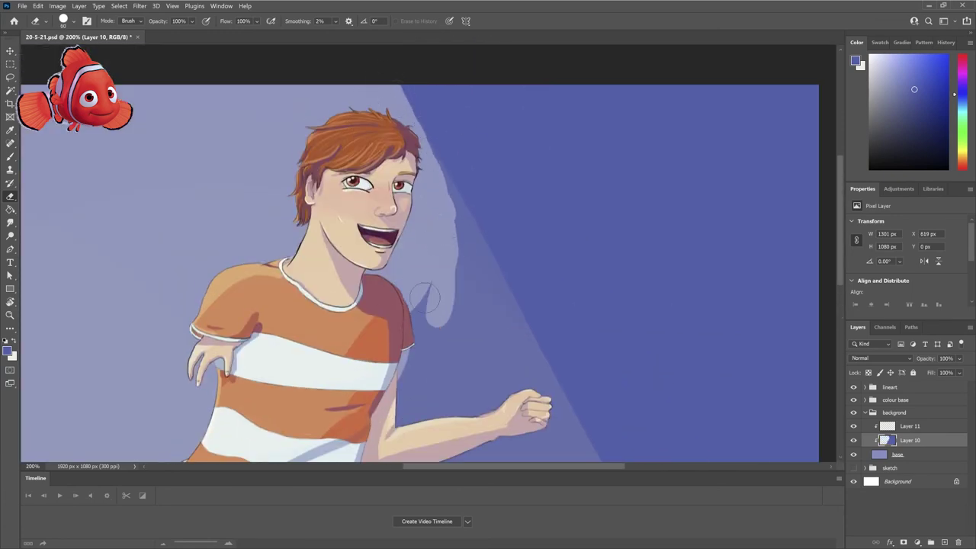
{"action": "scroll", "coordinate": [425, 297], "scroll_direction": "down", "scroll_amount": 1}
{"action": "left_click_drag", "start_coordinate": [447, 392], "coordinate": [489, 183]}
{"action": "key", "text": "b"}
{"action": "mouse_move", "coordinate": [464, 102]}
{"action": "left_mouse_down"}
{"action": "mouse_move", "coordinate": [500, 181]}
{"action": "mouse_move", "coordinate": [643, 191]}
{"action": "mouse_move", "coordinate": [348, 185]}
{"action": "left_mouse_up"}
Try the Subtract blend mode on Layer 11, then revert to Normal.
{"action": "key", "text": "l"}
{"action": "key", "text": "alt+bracketright"}
{"action": "left_click", "coordinate": [881, 358]}
{"action": "left_click", "coordinate": [887, 507]}
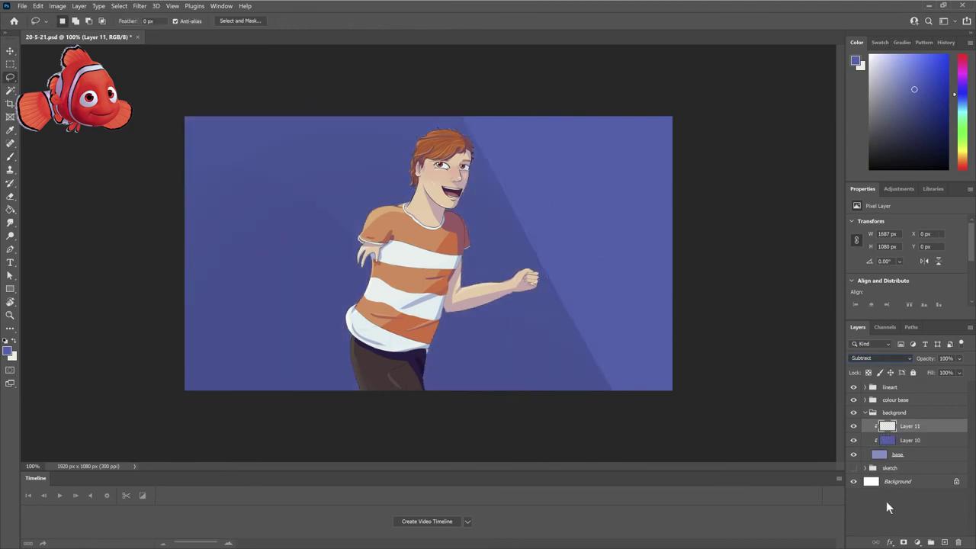
{"action": "key", "text": "ctrl+z"}
{"action": "key", "text": "ctrl+t"}
{"action": "key", "text": "Escape"}
Lighten the background left of the character with soft white, then save.
{"action": "key", "text": "b"}
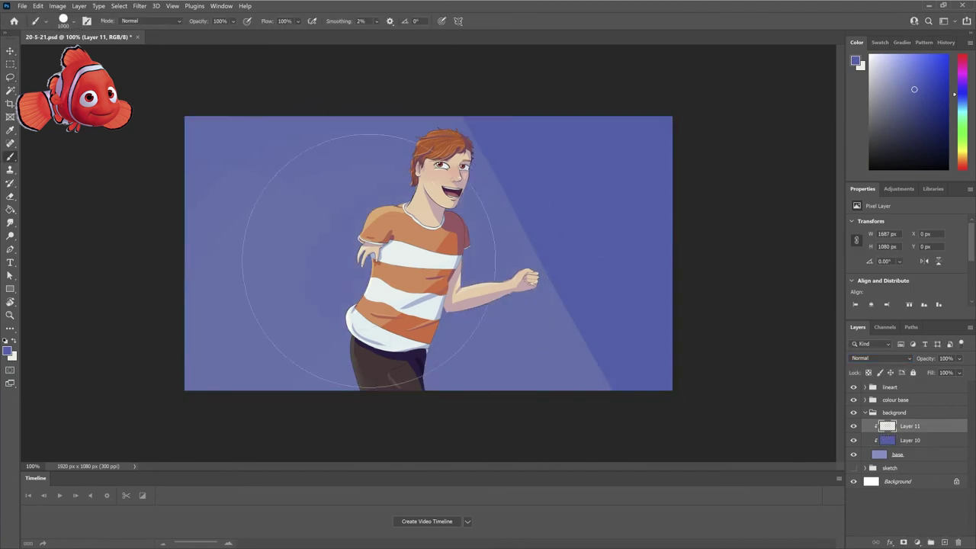
{"action": "key", "text": "x"}
{"action": "mouse_move", "coordinate": [127, 336]}
{"action": "left_mouse_down"}
{"action": "mouse_move", "coordinate": [252, 184]}
{"action": "mouse_move", "coordinate": [43, 383]}
{"action": "mouse_move", "coordinate": [243, 304]}
{"action": "mouse_move", "coordinate": [96, 202]}
{"action": "left_mouse_up"}
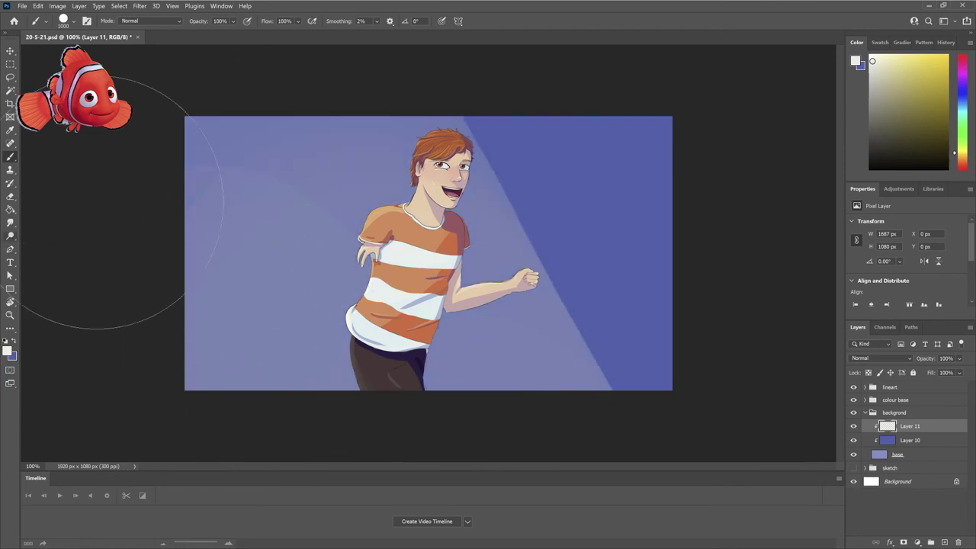
{"action": "left_click_drag", "start_coordinate": [92, 306], "coordinate": [229, 153]}
{"action": "scroll", "coordinate": [533, 351], "scroll_direction": "up", "scroll_amount": 1}
{"action": "key", "text": "m"}
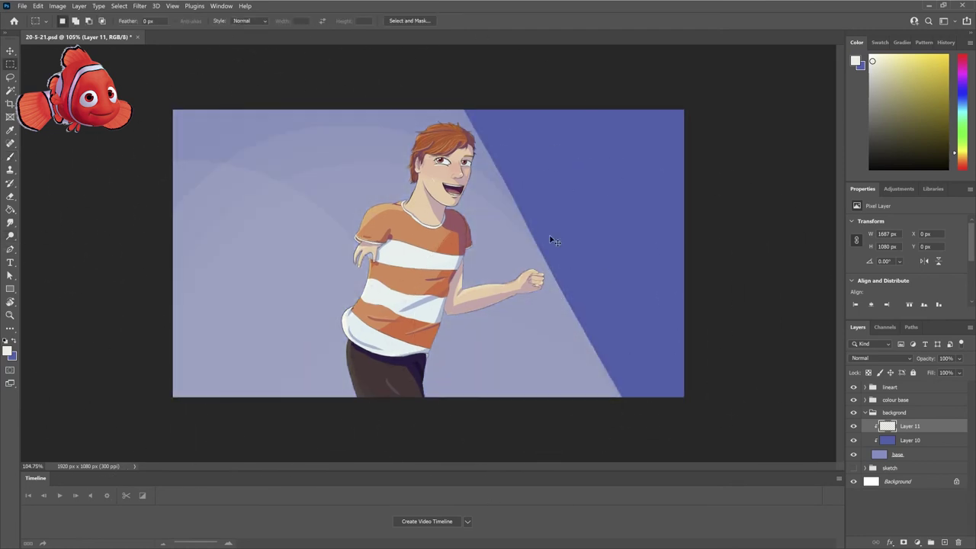
{"action": "key", "text": "ctrl+plus"}
{"action": "key", "text": "ctrl+1"}
{"action": "key", "text": "alt+period"}
{"action": "key", "text": "ctrl+s"}
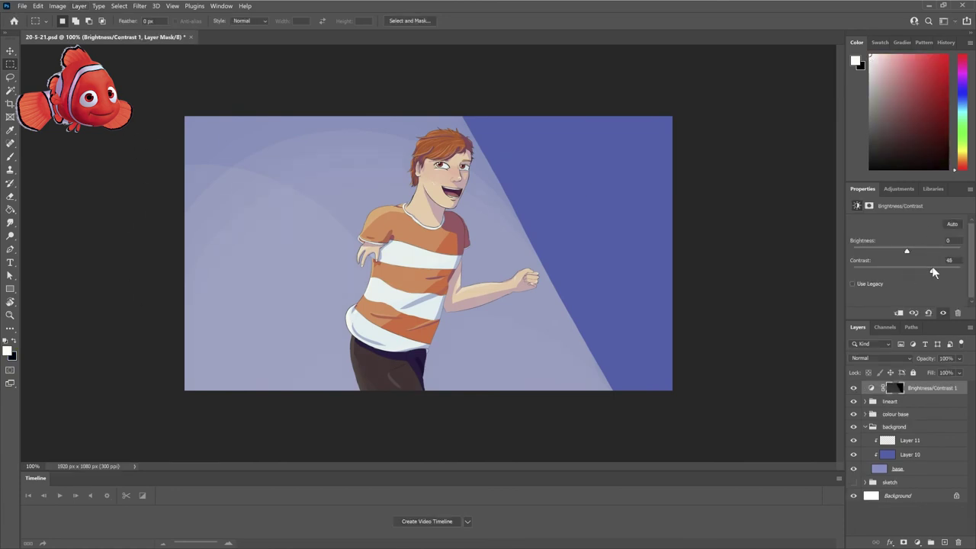
Set Brightness/Contrast 1 to brightness -8 and contrast 47.
{"action": "mouse_move", "coordinate": [911, 251]}
{"action": "left_mouse_down"}
{"action": "mouse_move", "coordinate": [922, 271]}
{"action": "mouse_move", "coordinate": [908, 251]}
{"action": "mouse_move", "coordinate": [947, 271]}
{"action": "mouse_move", "coordinate": [905, 250]}
{"action": "left_mouse_up"}
{"action": "key", "text": "Return"}
{"action": "key", "text": "b"}
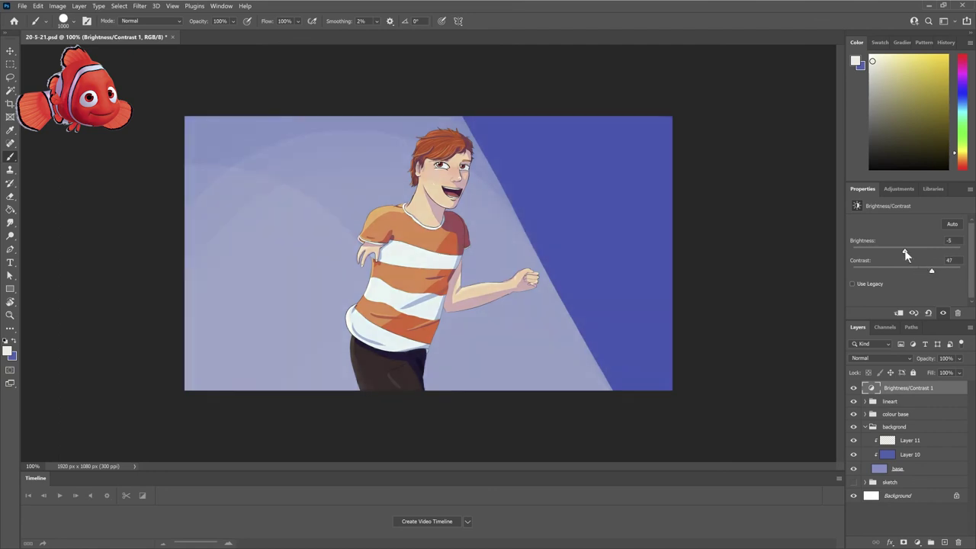
Test a navy stroke on Layer 10, undo it, sample the shirt orange, and save.
{"action": "left_click", "coordinate": [910, 454]}
{"action": "left_click", "coordinate": [923, 119]}
{"action": "left_click_drag", "start_coordinate": [628, 220], "coordinate": [159, 301]}
{"action": "key", "text": "ctrl+z"}
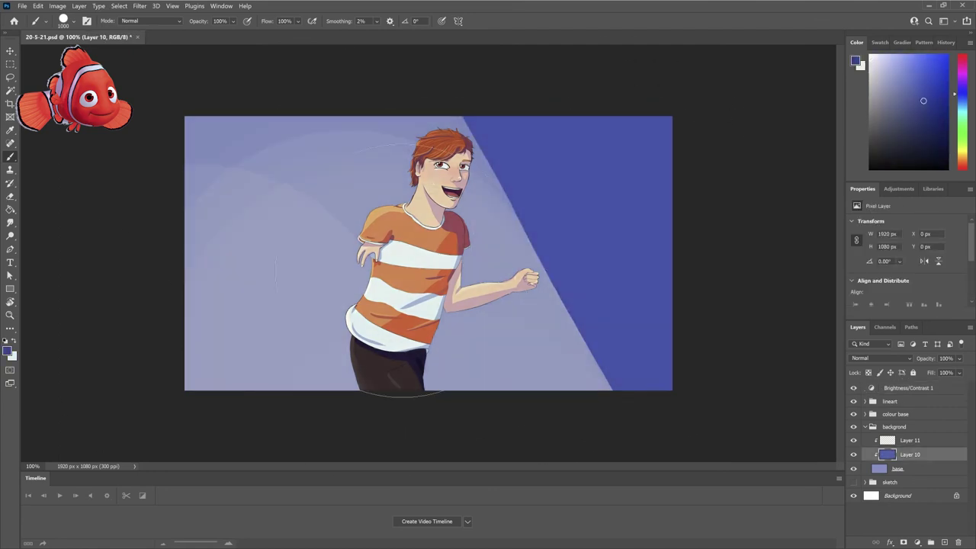
{"action": "left_click", "coordinate": [400, 297], "text": "alt"}
{"action": "key", "text": "ctrl+s"}
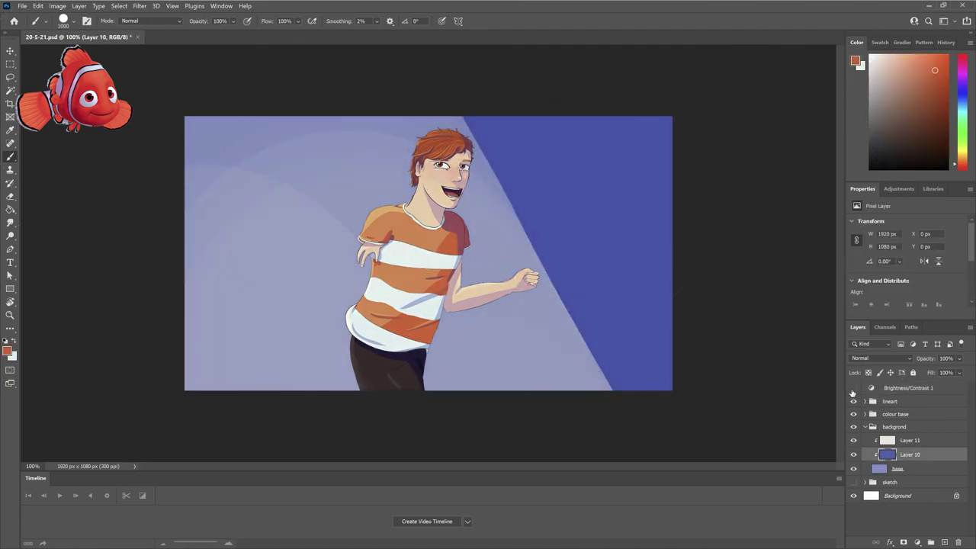